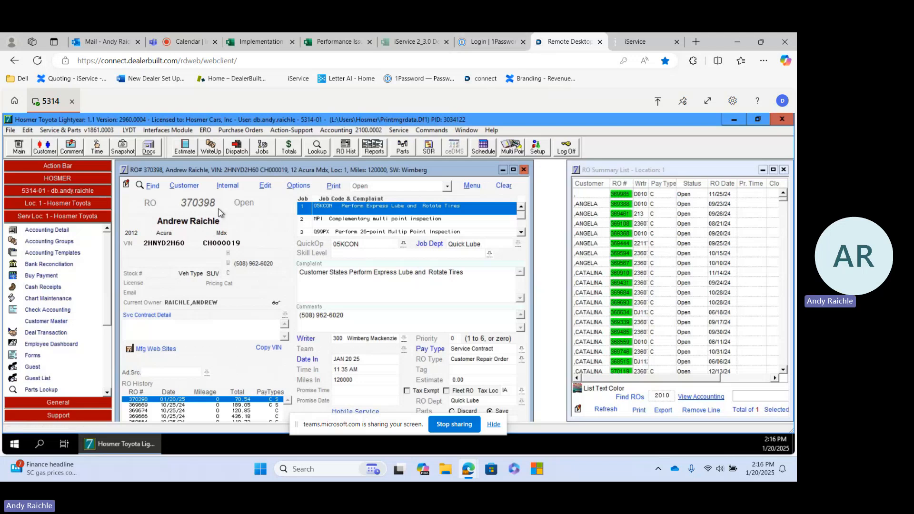
# Switch to iService, open the 2012 Acura Mdx's multi-point inspection, and set the front passenger and front driver brakes to 1mm
pyautogui.click(638, 41)
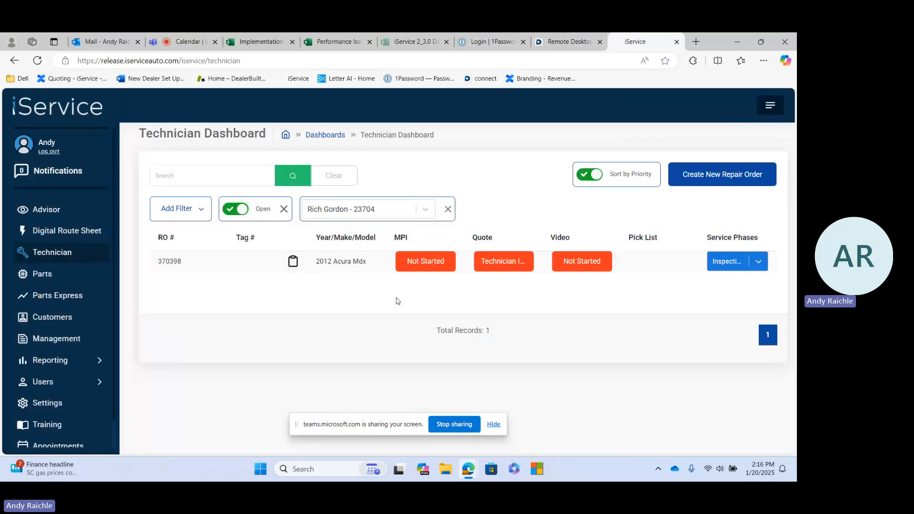
pyautogui.click(432, 263)
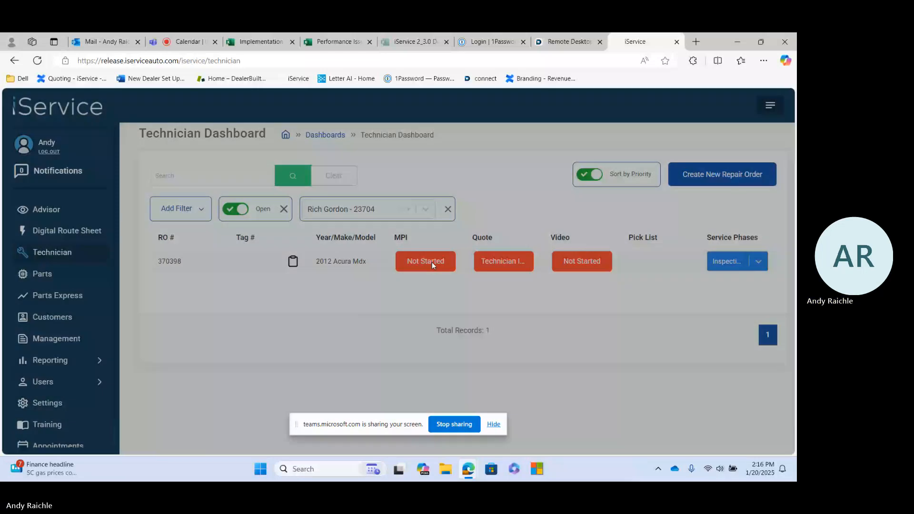
pyautogui.click(398, 176)
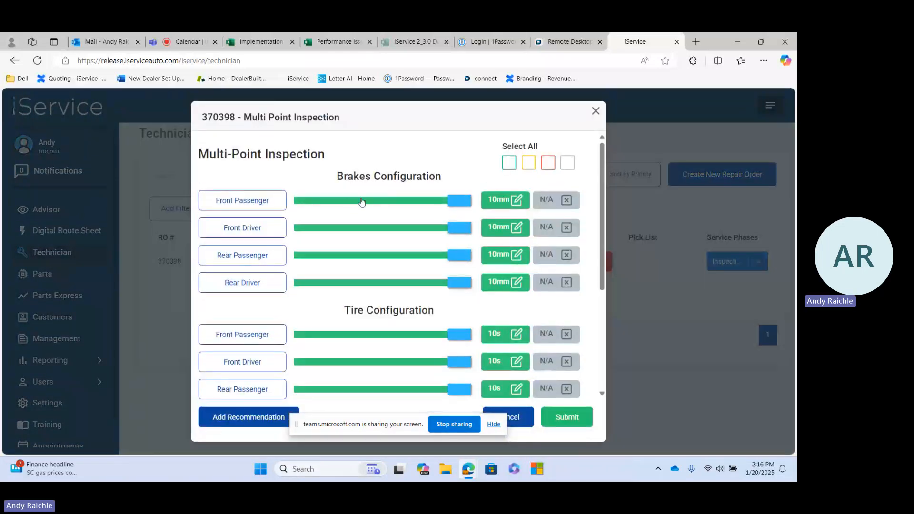
pyautogui.click(335, 201)
pyautogui.click(340, 228)
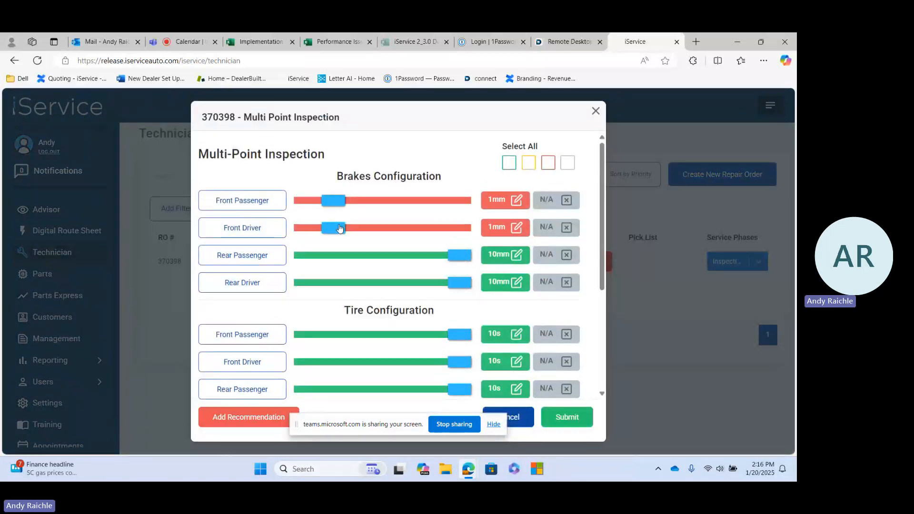
# Open the front brake recommendation quote and examine the BATT and FBP jobs, including the battery job's description, labor hours and notes
pyautogui.click(253, 205)
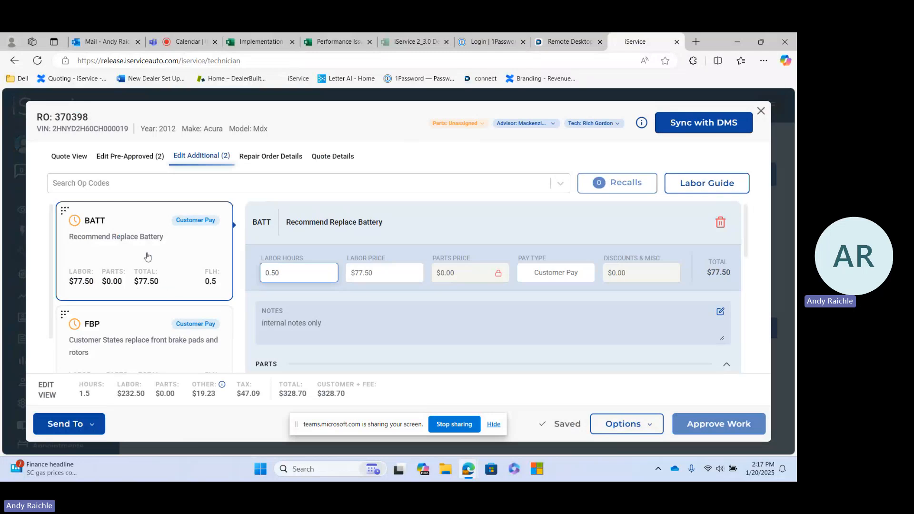
pyautogui.scroll(-1, 166, 240)
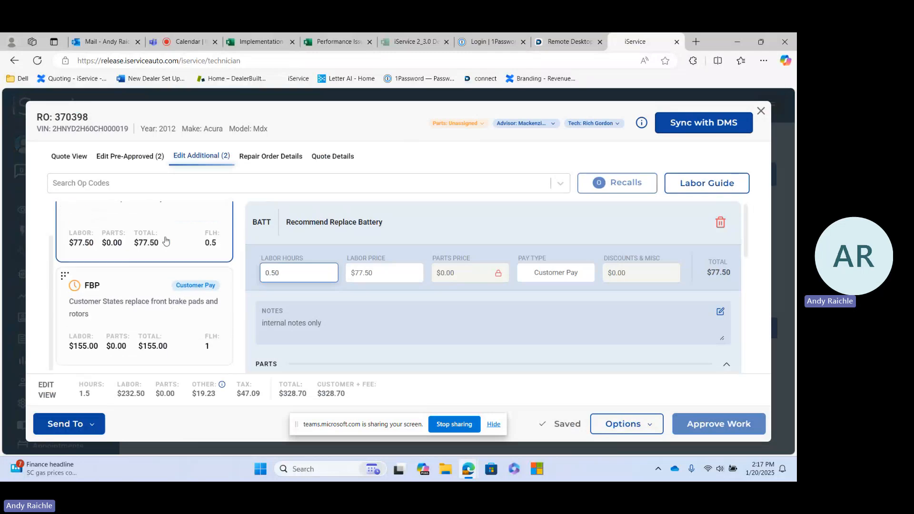
pyautogui.scroll(1, 185, 325)
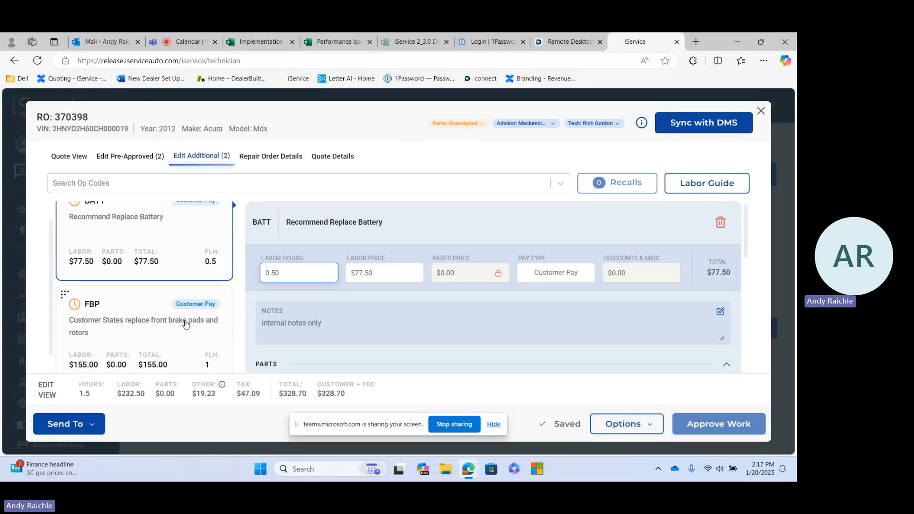
pyautogui.scroll(-1, 185, 324)
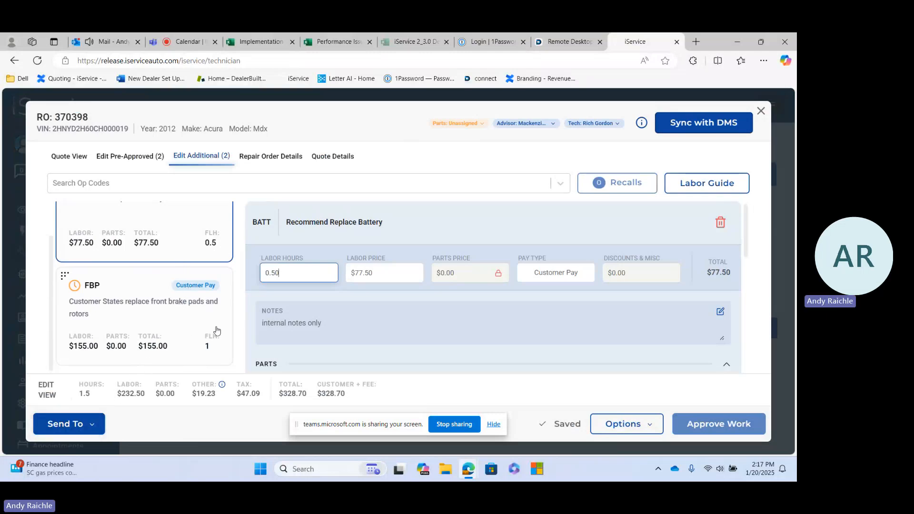
pyautogui.click(325, 221)
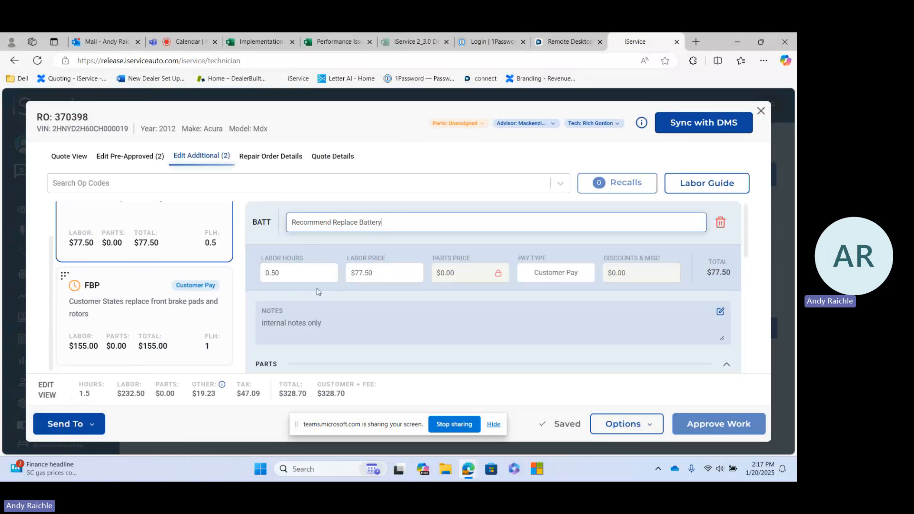
pyautogui.click(292, 276)
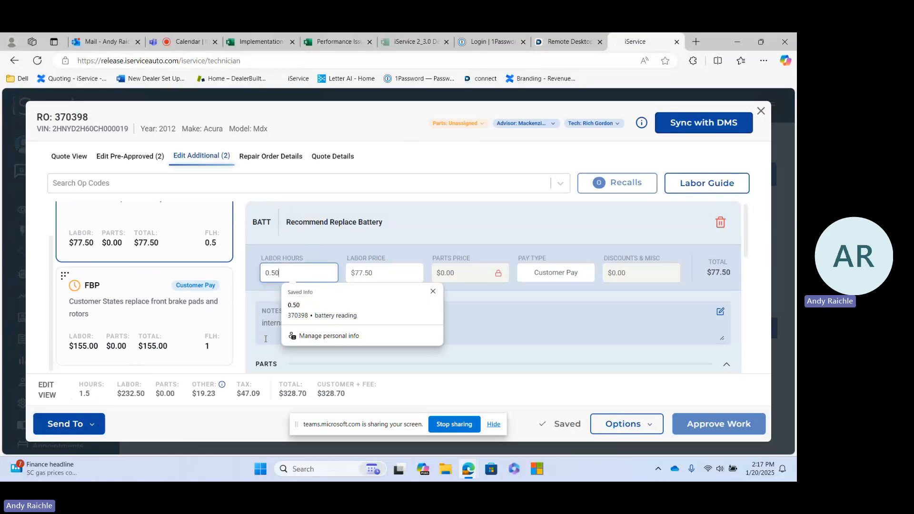
pyautogui.click(305, 323)
pyautogui.click(330, 308)
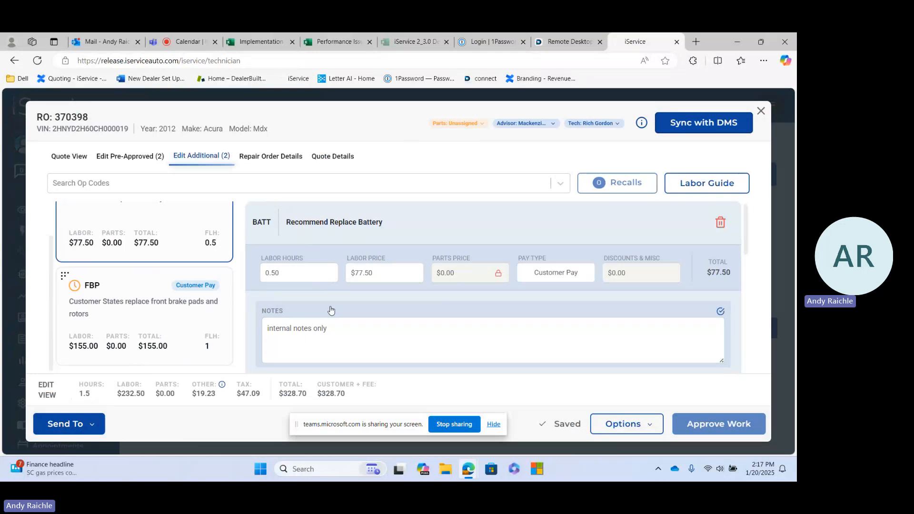
# Send the quote to Parts, and submit the completed multi-point inspection
pyautogui.click(75, 429)
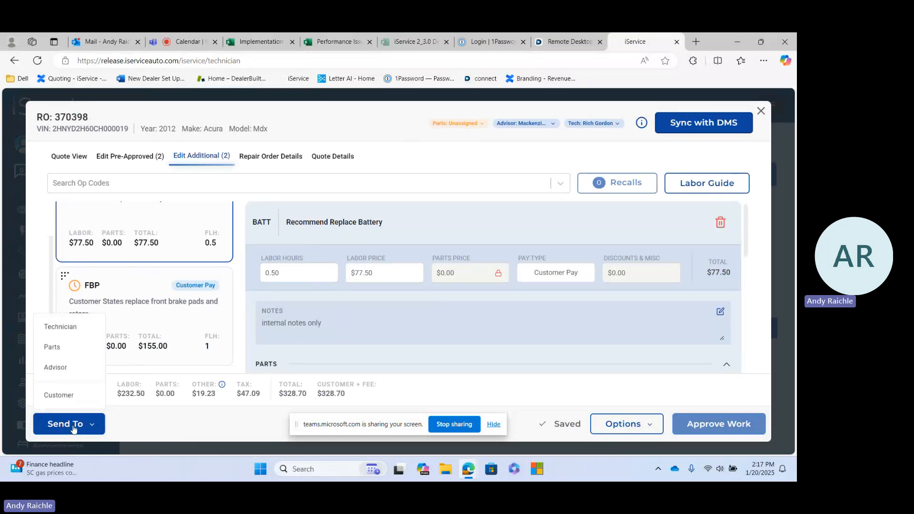
pyautogui.click(53, 349)
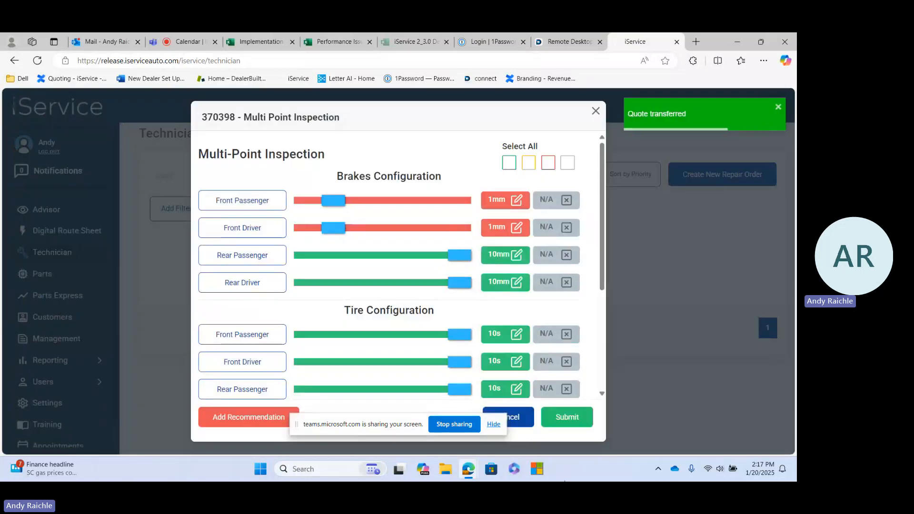
pyautogui.click(561, 421)
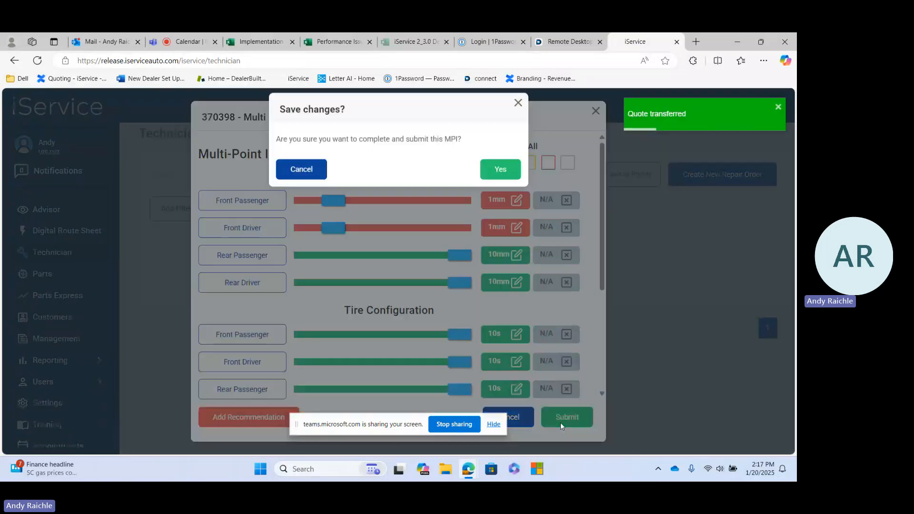
pyautogui.click(501, 184)
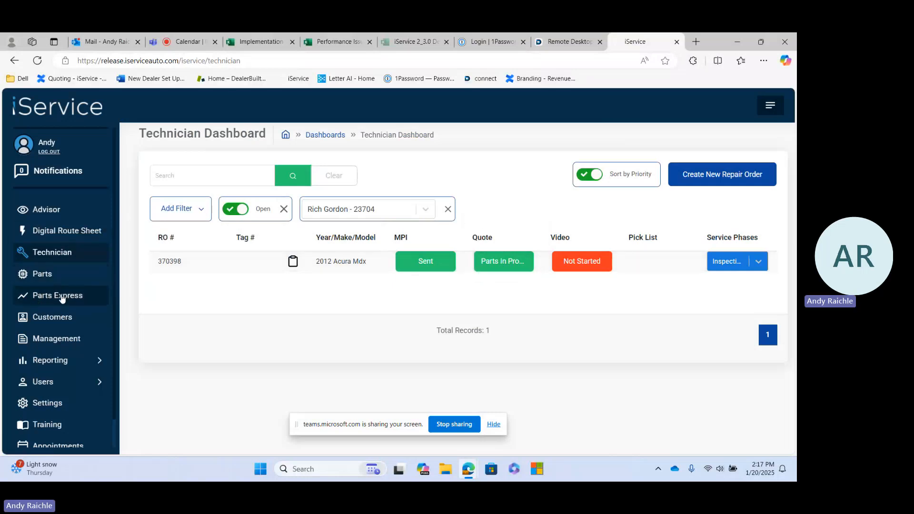
# Search Parts Express for the 2012 Acura Mdx's repair order number
pyautogui.click(62, 298)
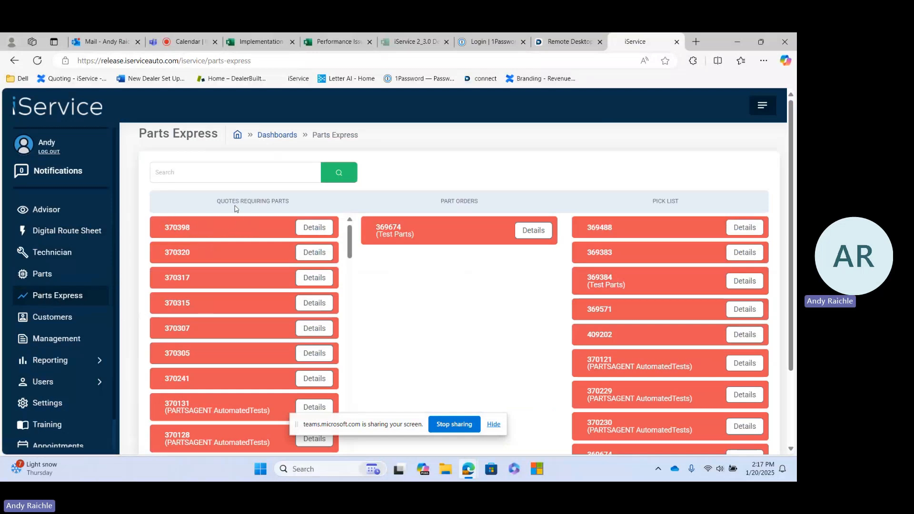
pyautogui.click(238, 171)
pyautogui.write('37')
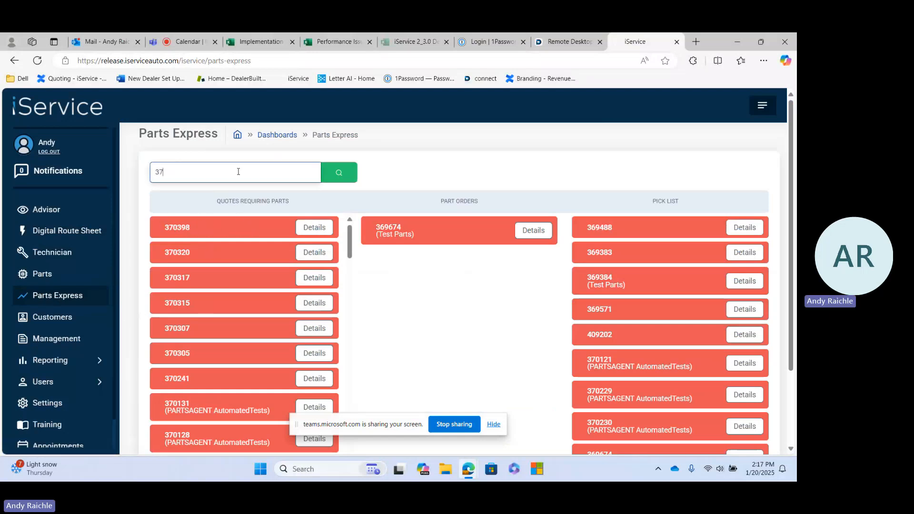
pyautogui.write('0398')
pyautogui.click(338, 174)
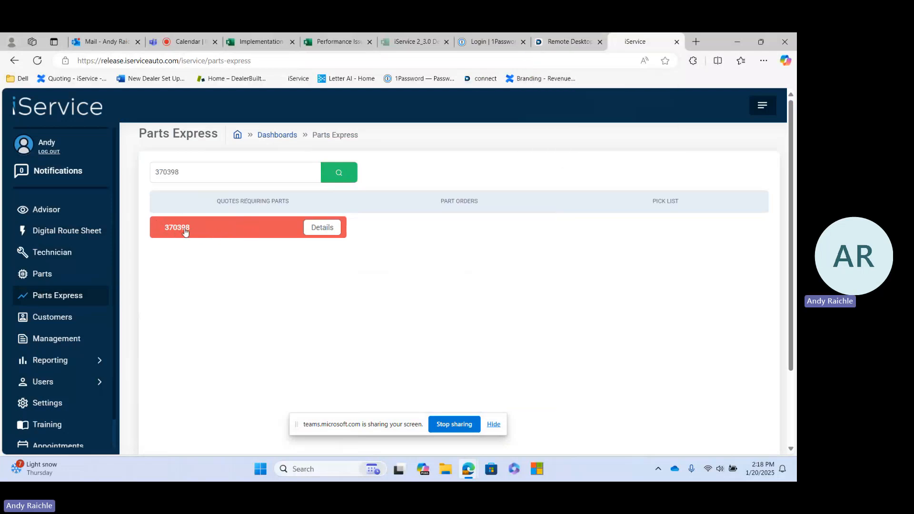
# Switch to the Lightyear remote desktop, open the repair order's estimates, and view the front brake pads and rotors estimate
pyautogui.click(562, 41)
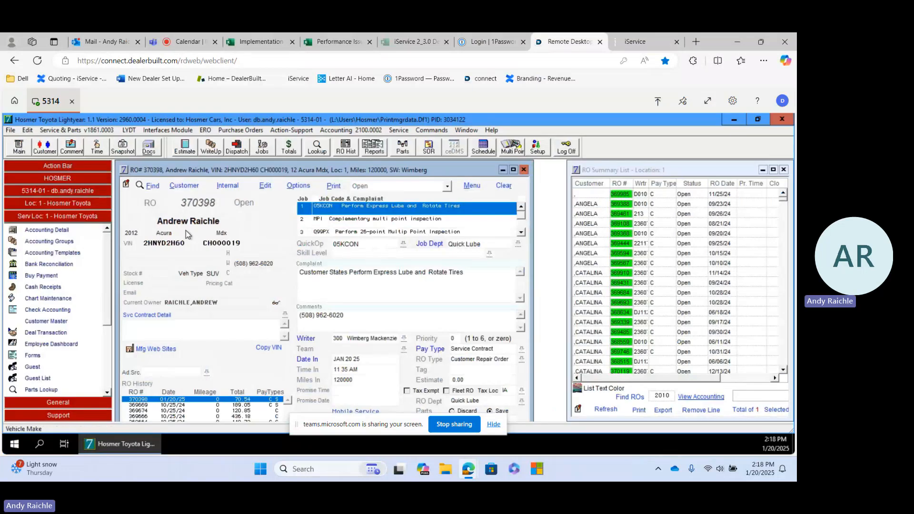
pyautogui.click(184, 150)
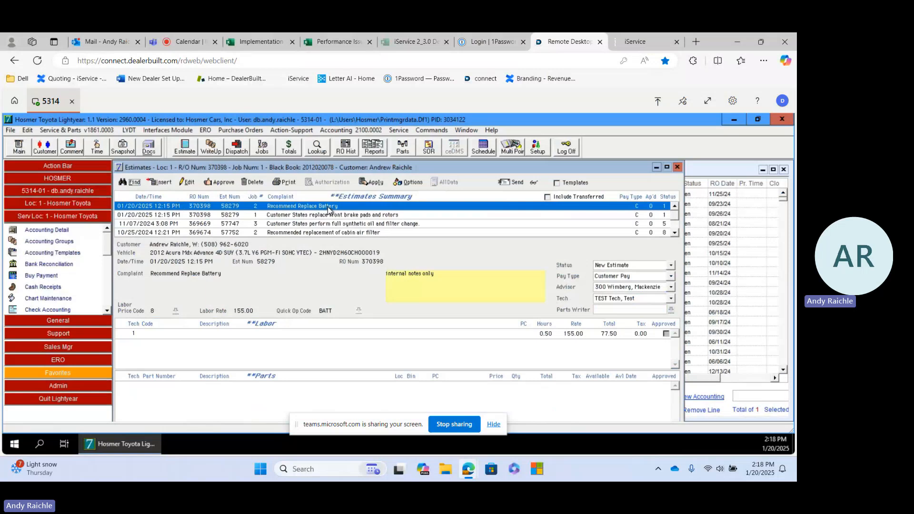
pyautogui.click(343, 216)
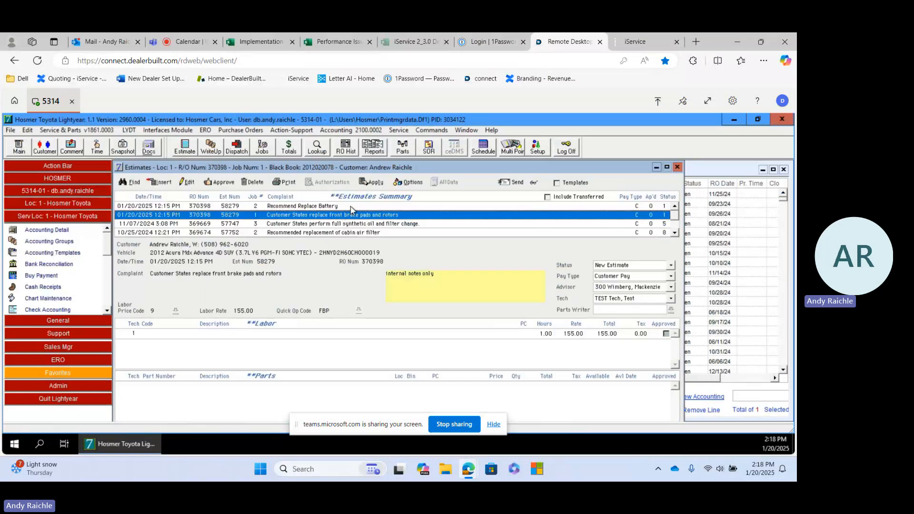
pyautogui.click(351, 207)
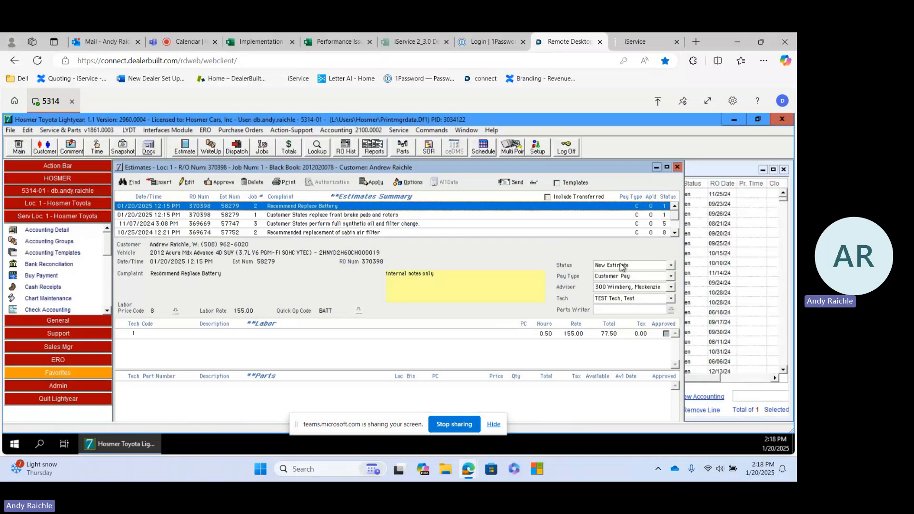
pyautogui.click(188, 182)
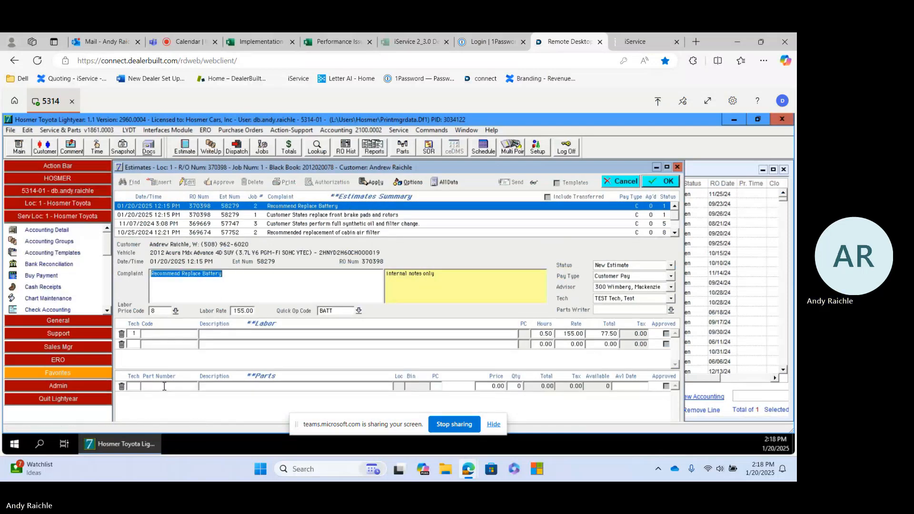
pyautogui.click(166, 386)
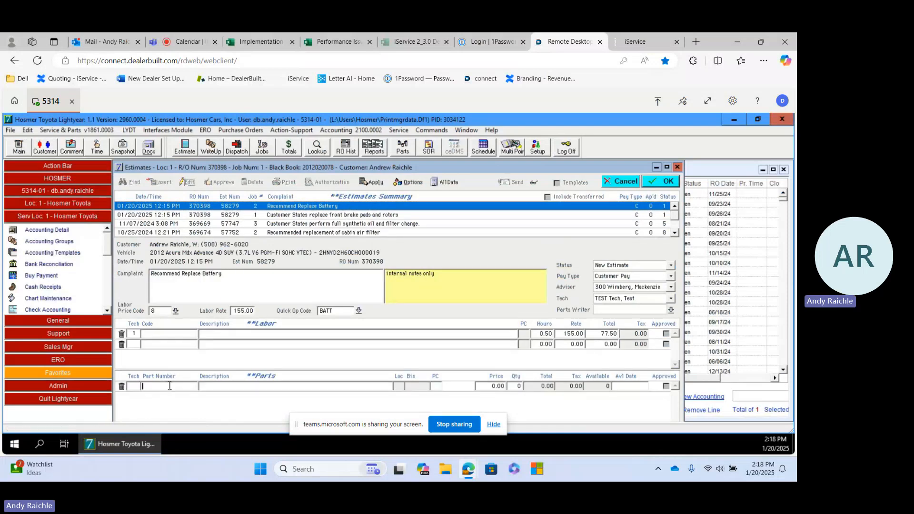
pyautogui.hotkey('ctrl', 'v')
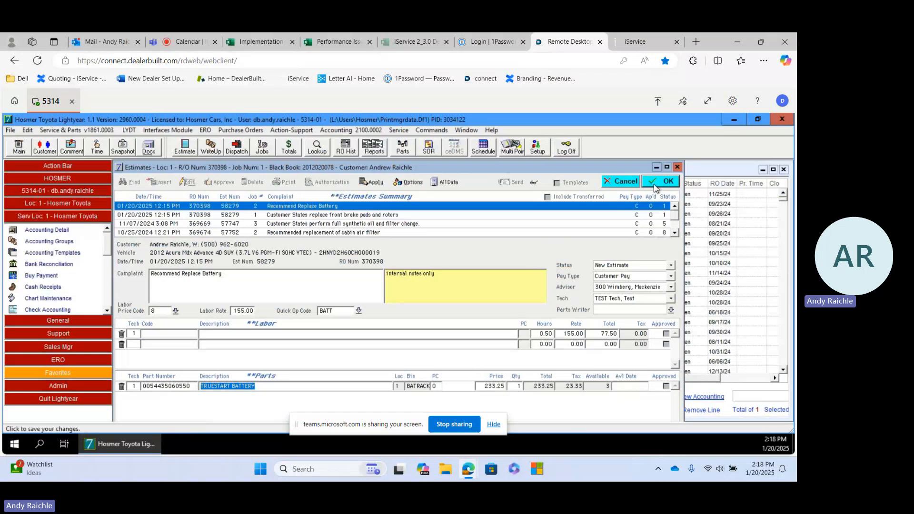
# Set the battery estimate's status to Estimate ready to go, assign parts writer DM, and save the estimate
pyautogui.click(670, 265)
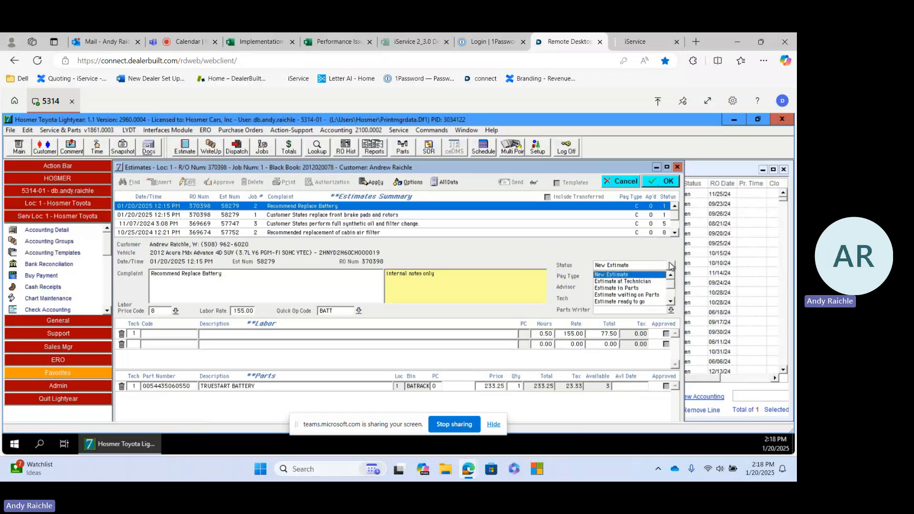
pyautogui.click(635, 302)
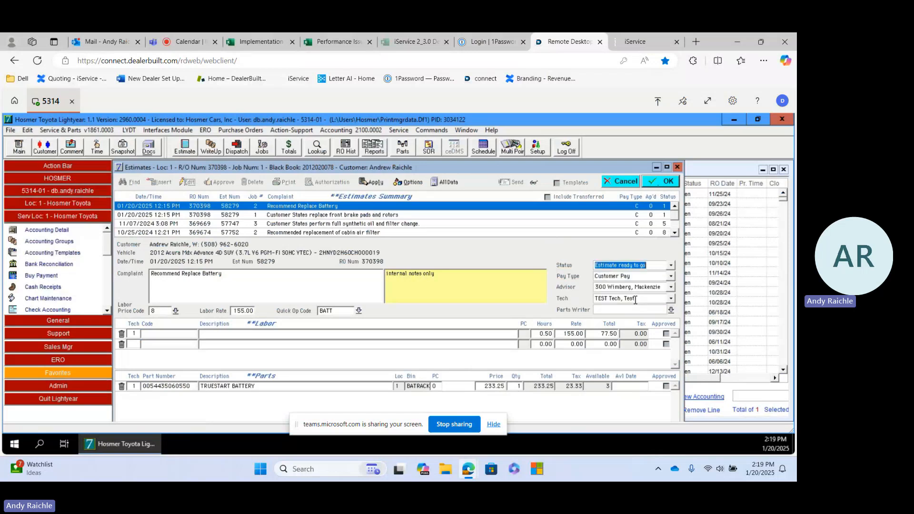
pyautogui.click(672, 310)
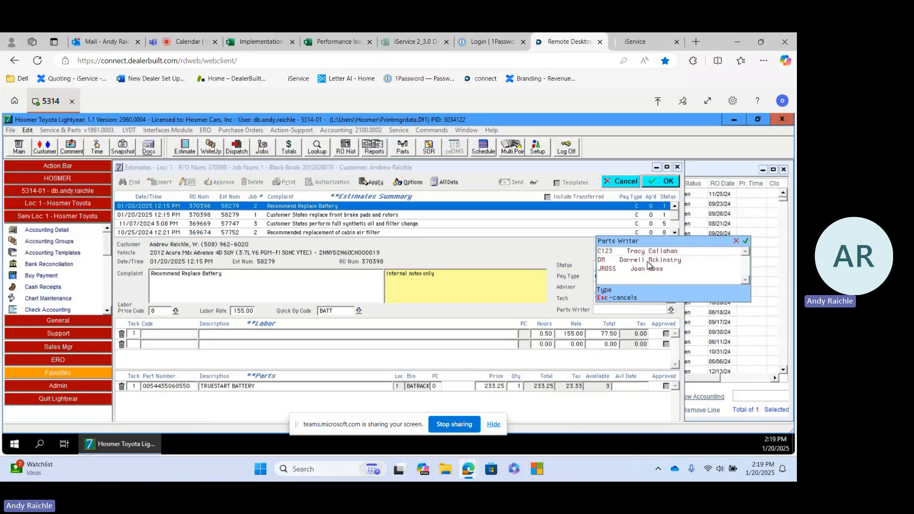
pyautogui.doubleClick(647, 261)
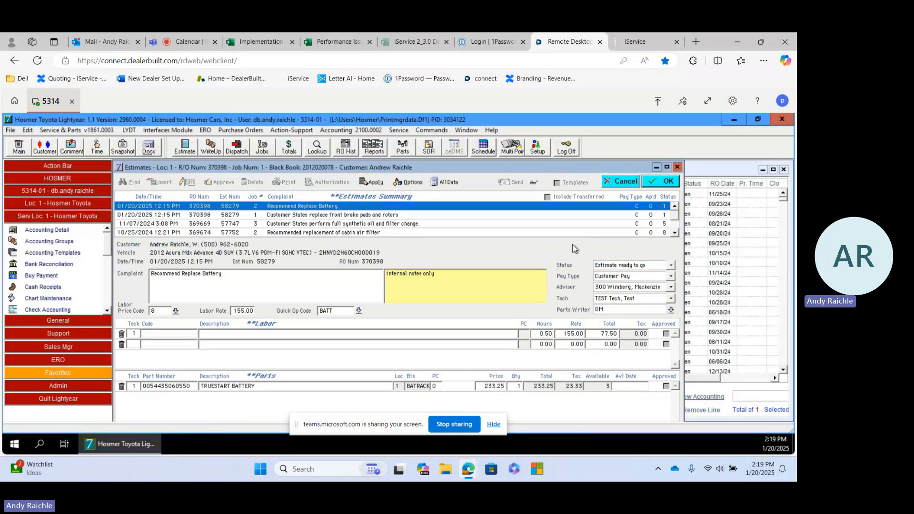
pyautogui.click(661, 182)
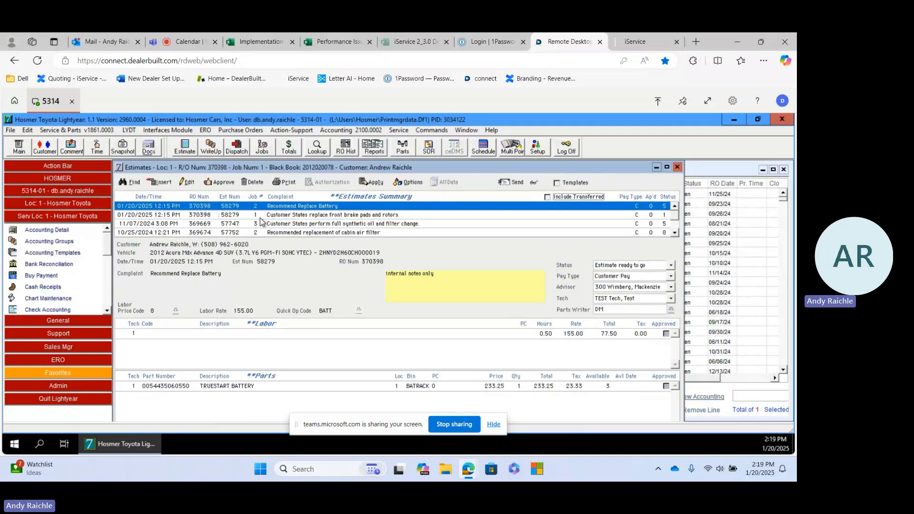
# Open the estimate for replacing the front brake pads and rotors for editing
pyautogui.click(292, 217)
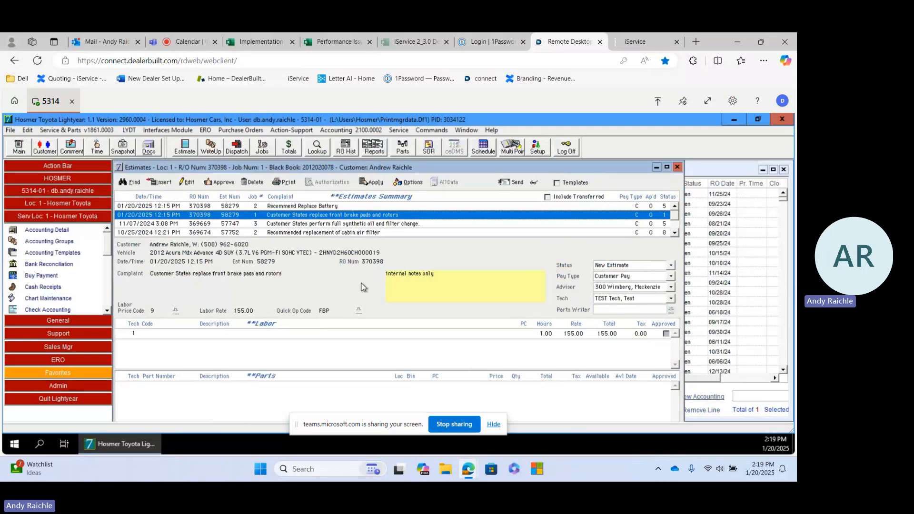
pyautogui.scroll(-1, 334, 321)
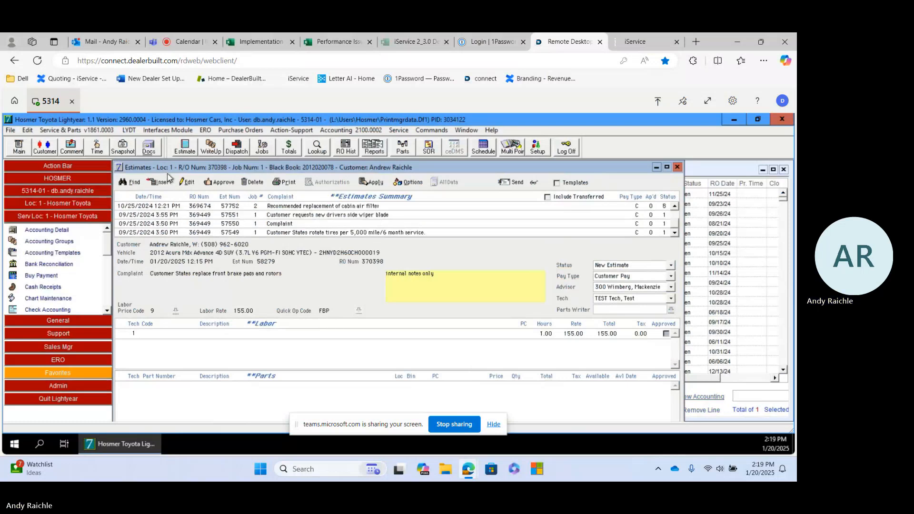
pyautogui.click(191, 182)
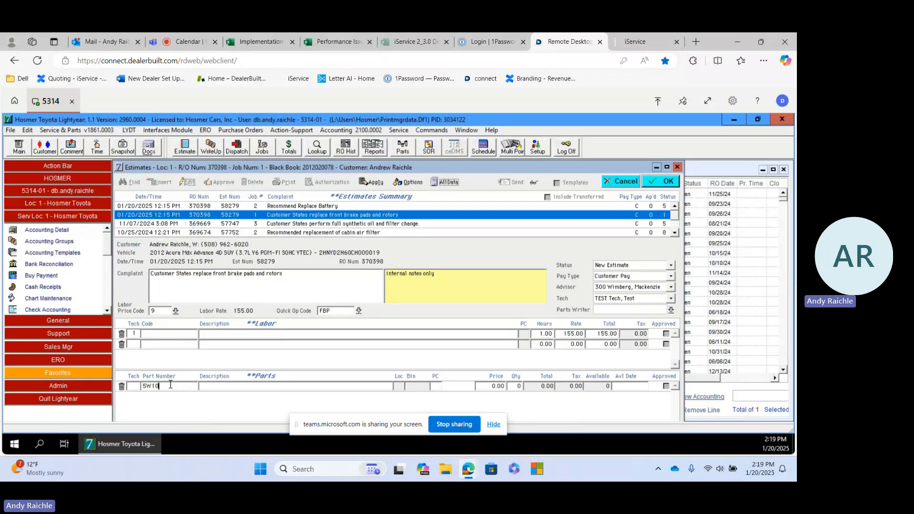
# Try part numbers 5W10 and 5W30 in the brake estimate's parts, declining to add either to the dealer parts file
pyautogui.press('Tab')
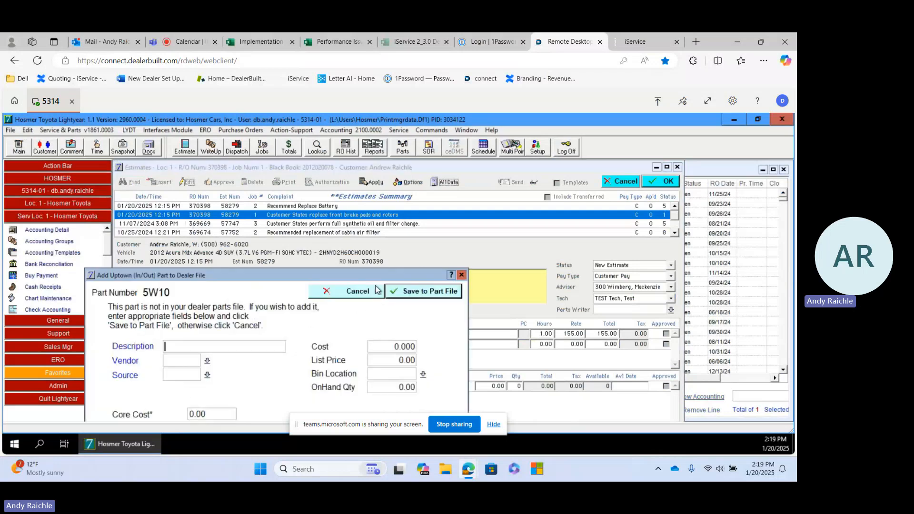
pyautogui.click(358, 292)
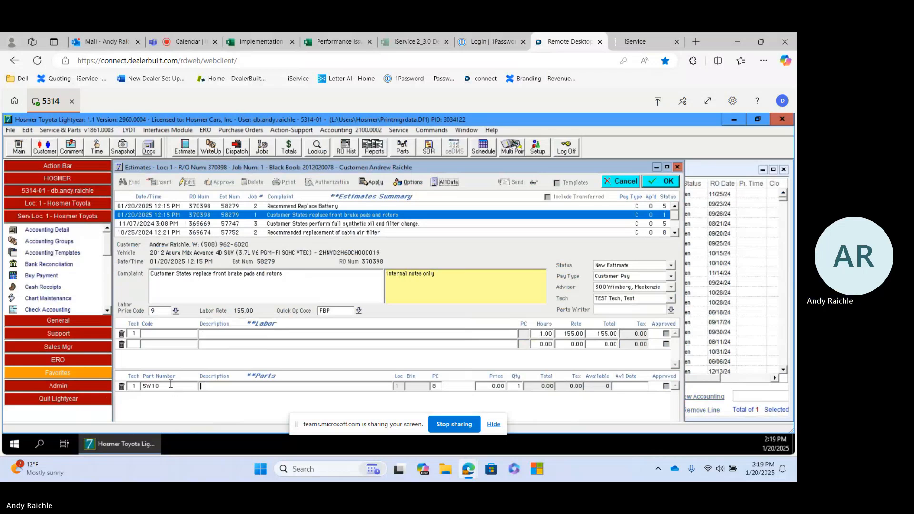
pyautogui.write('5W10')
pyautogui.press('BackSpace')
pyautogui.press('BackSpace')
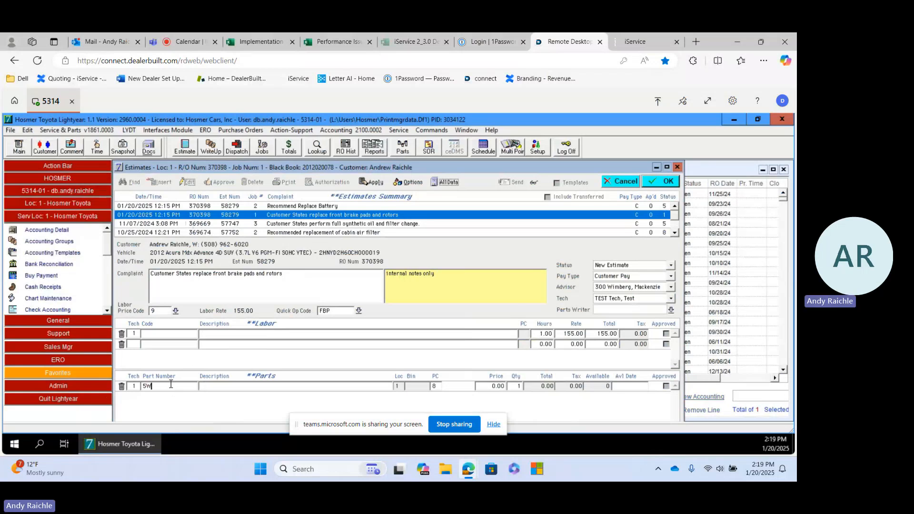
pyautogui.write('30')
pyautogui.press('Tab')
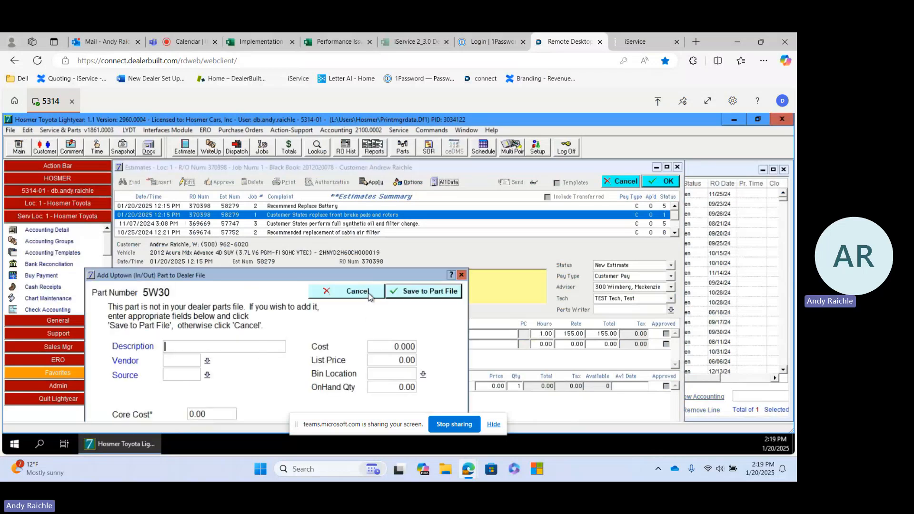
pyautogui.click(365, 290)
pyautogui.click(171, 383)
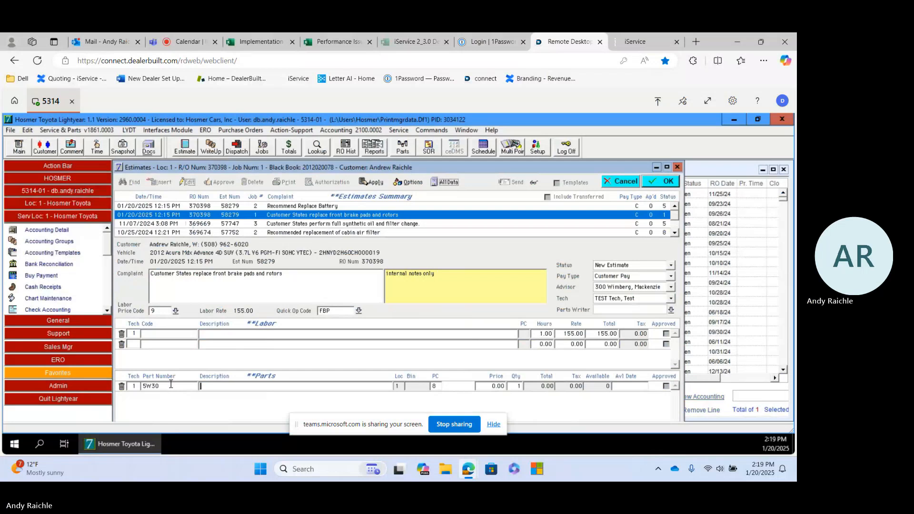
# Try part number 0W16 on the brake estimate's parts line without adding it to the dealer file
pyautogui.press('BackSpace')
pyautogui.press('BackSpace')
pyautogui.press('BackSpace')
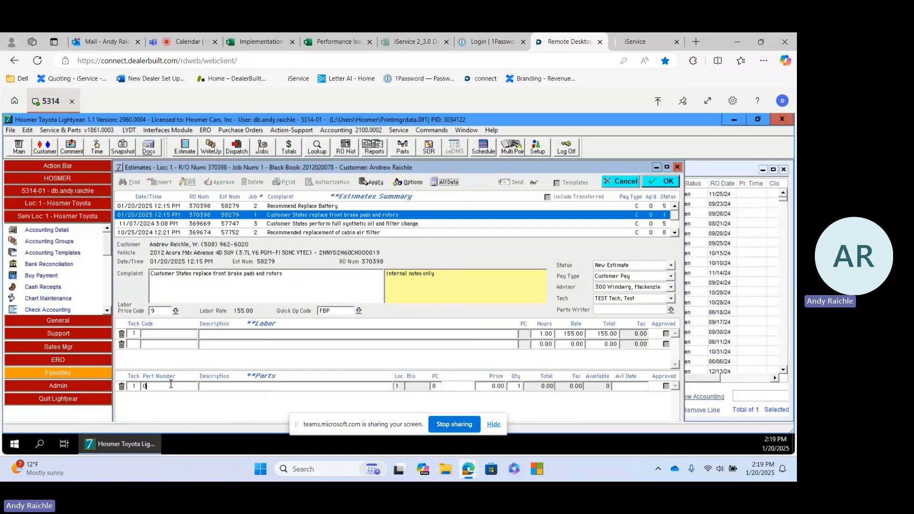
pyautogui.write('0W16')
pyautogui.press('Tab')
pyautogui.click(358, 298)
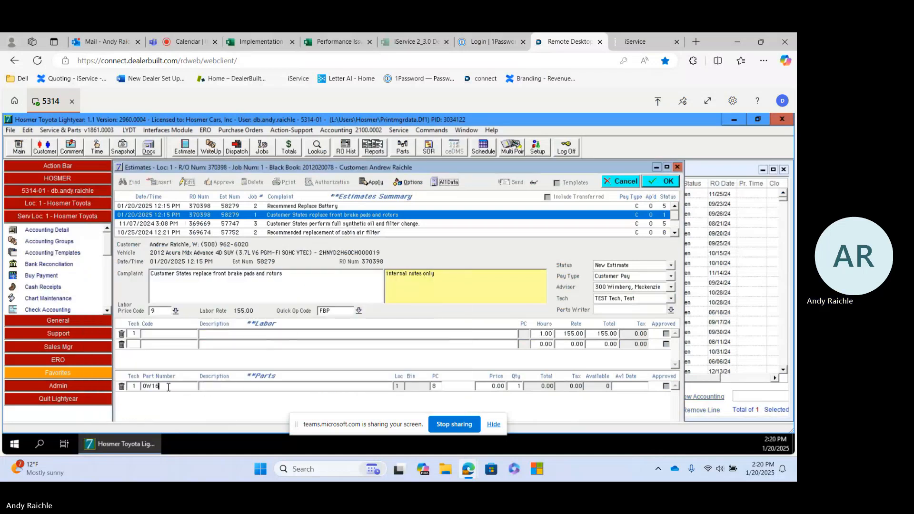
# Replace the brake estimate's part number with 5W30 without saving it to the dealer parts file
pyautogui.press('BackSpace')
pyautogui.press('BackSpace')
pyautogui.press('BackSpace')
pyautogui.write('5W30')
pyautogui.press('Tab')
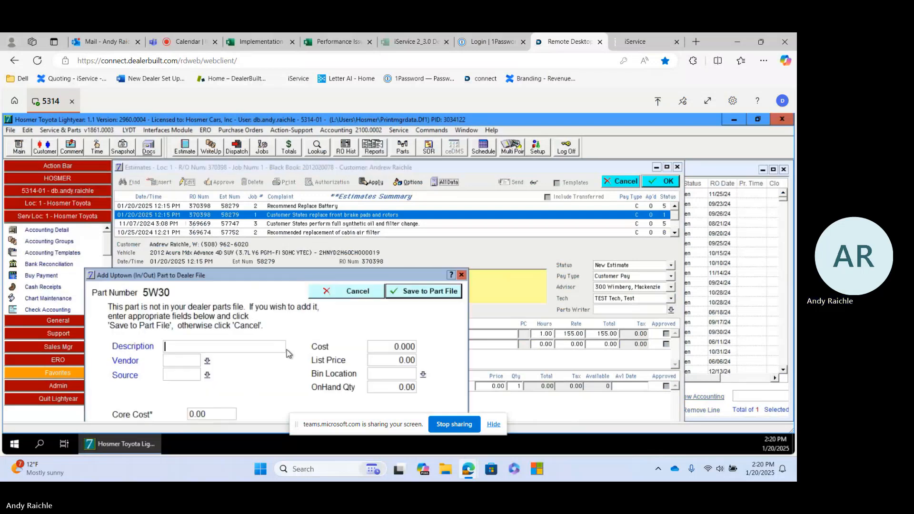
pyautogui.click(344, 292)
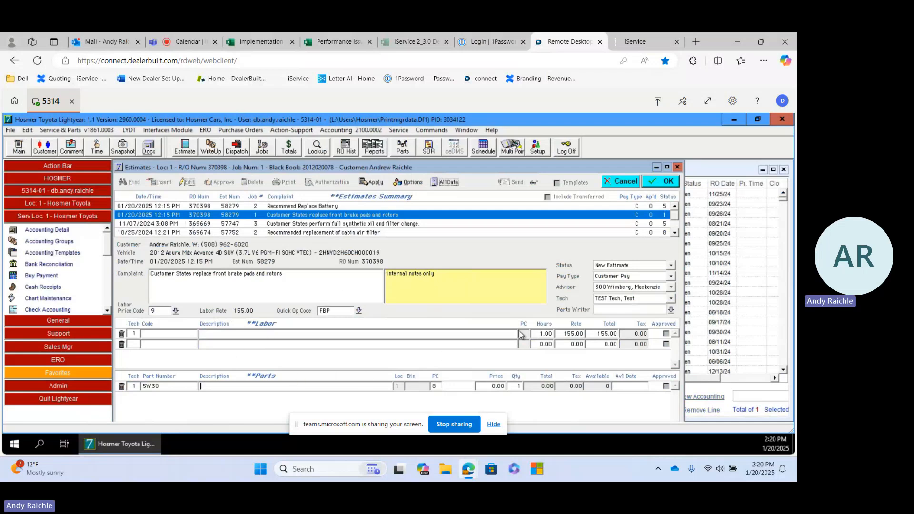
# Set the brake estimate's status to Estimate ready to go, assign parts writer DM, and save the estimate
pyautogui.click(671, 265)
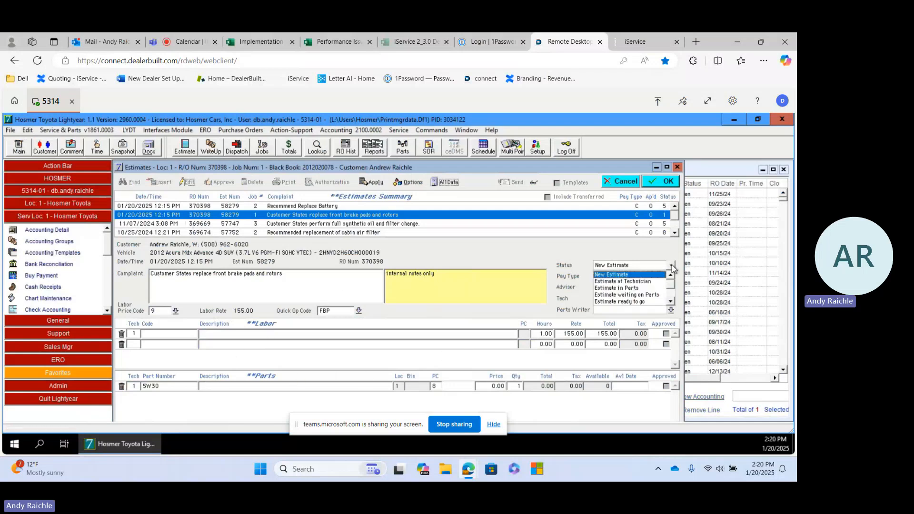
pyautogui.click(642, 301)
pyautogui.click(672, 310)
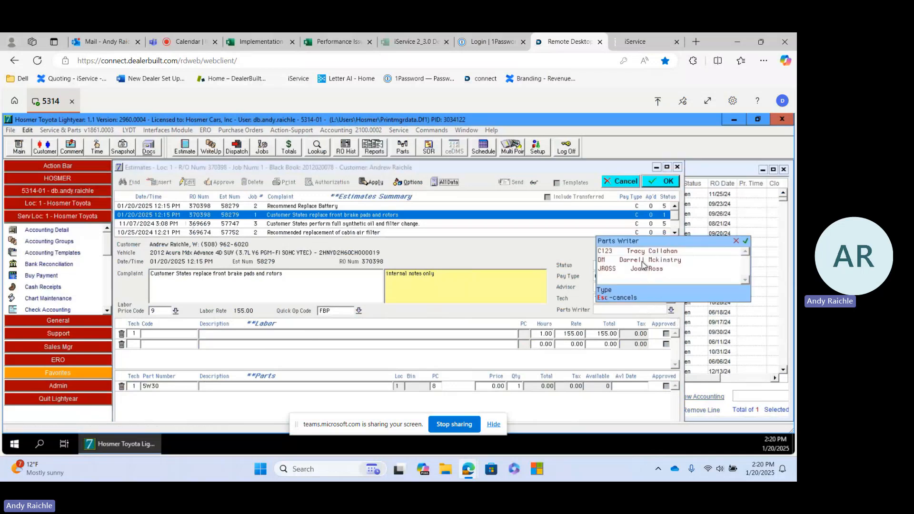
pyautogui.click(643, 261)
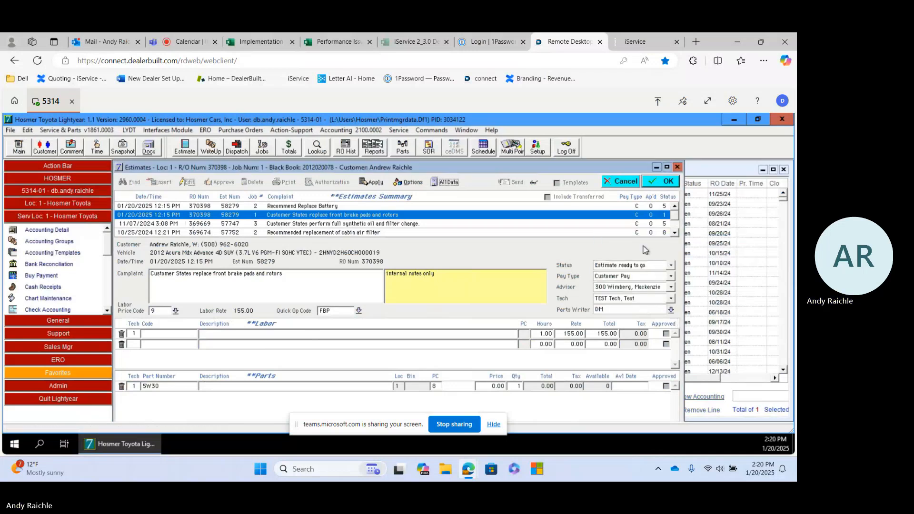
pyautogui.click(663, 188)
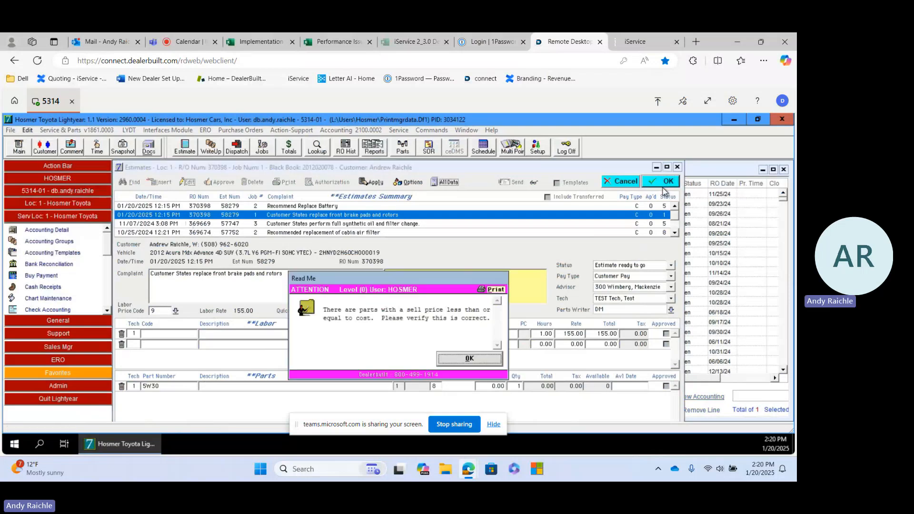
pyautogui.click(464, 354)
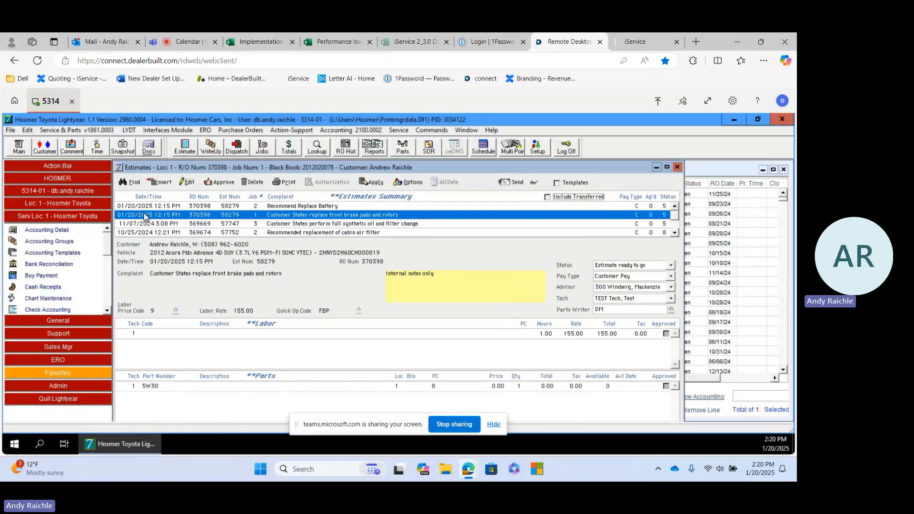
# Edit the brake estimate again, clear part 5W30 from its parts, and save the estimate
pyautogui.click(186, 183)
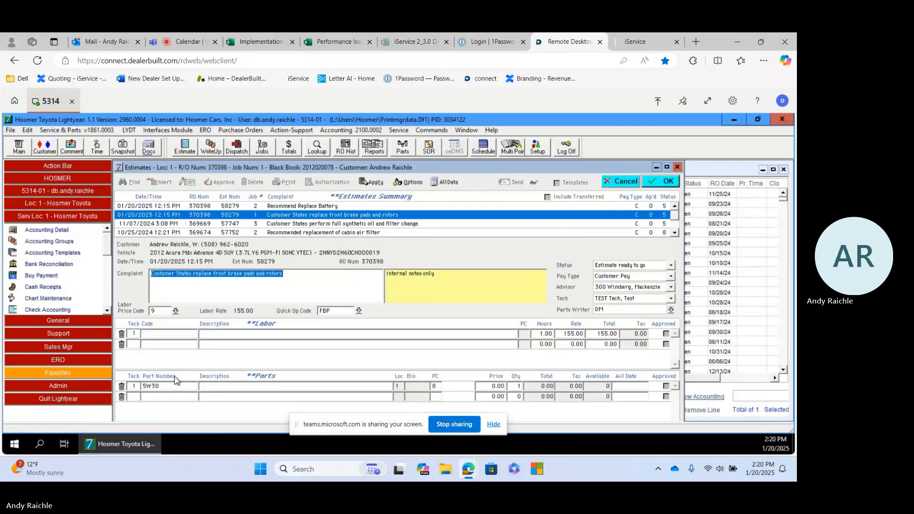
pyautogui.click(180, 388)
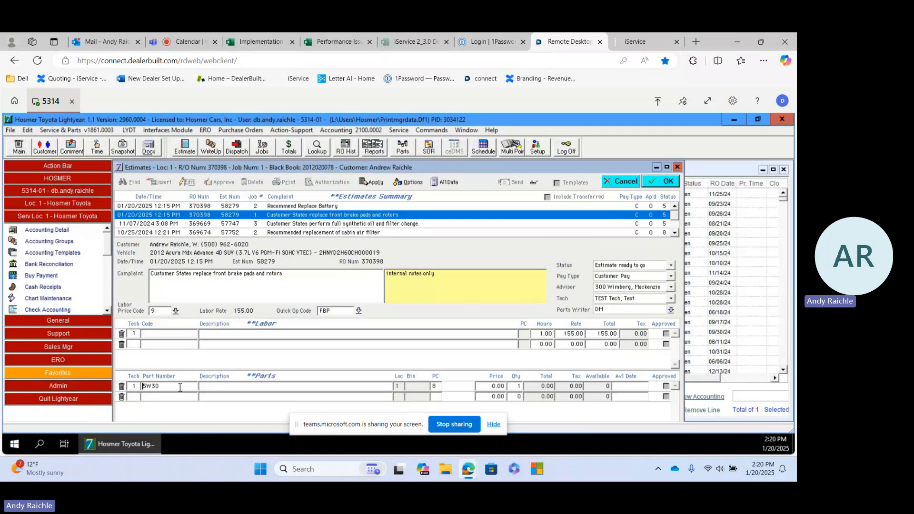
pyautogui.press('BackSpace')
pyautogui.press('Tab')
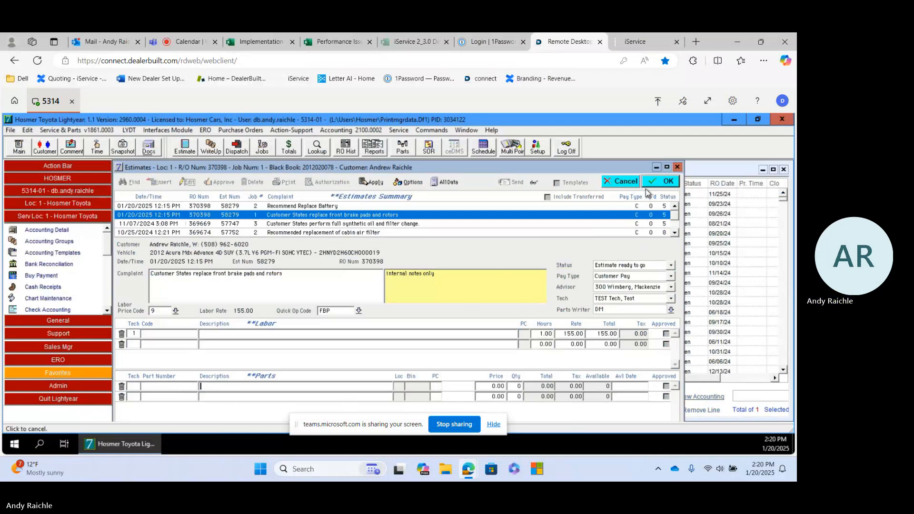
pyautogui.click(662, 182)
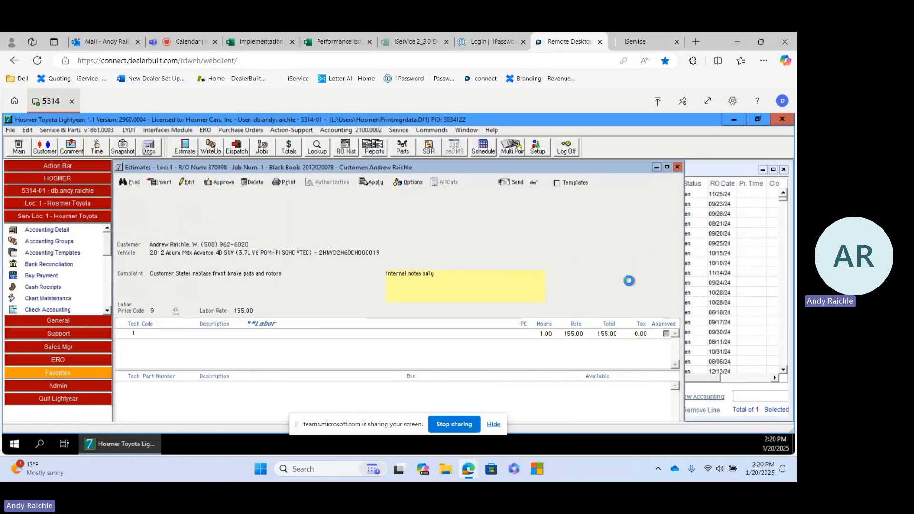
# Close the estimates, switch to iService, and search Parts Express for the repair order number
pyautogui.click(677, 166)
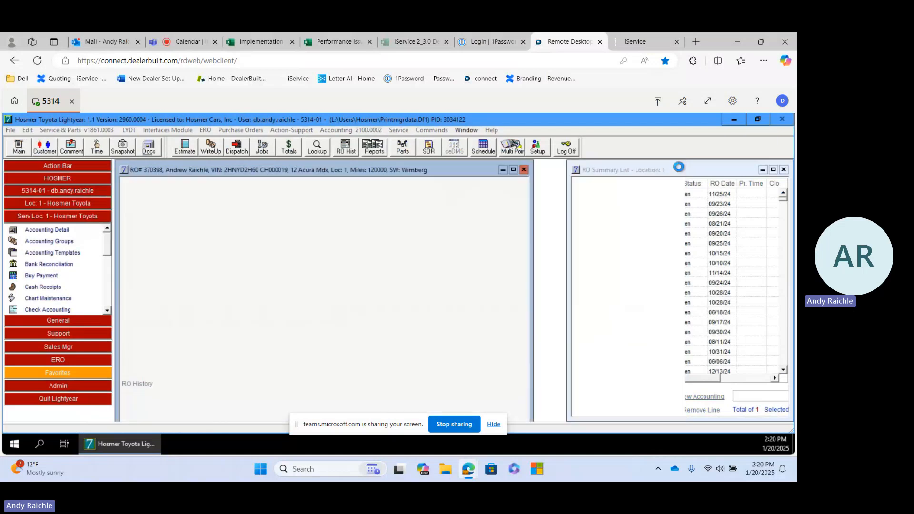
pyautogui.click(647, 42)
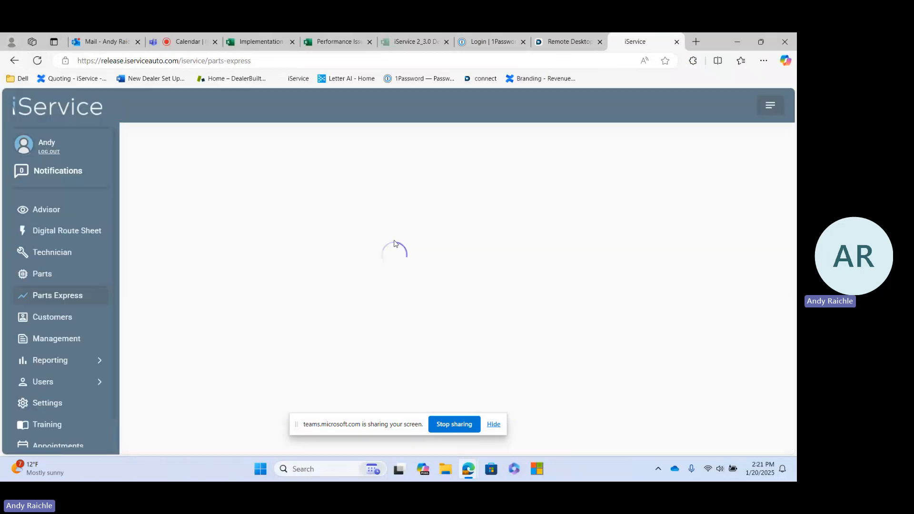
pyautogui.click(265, 165)
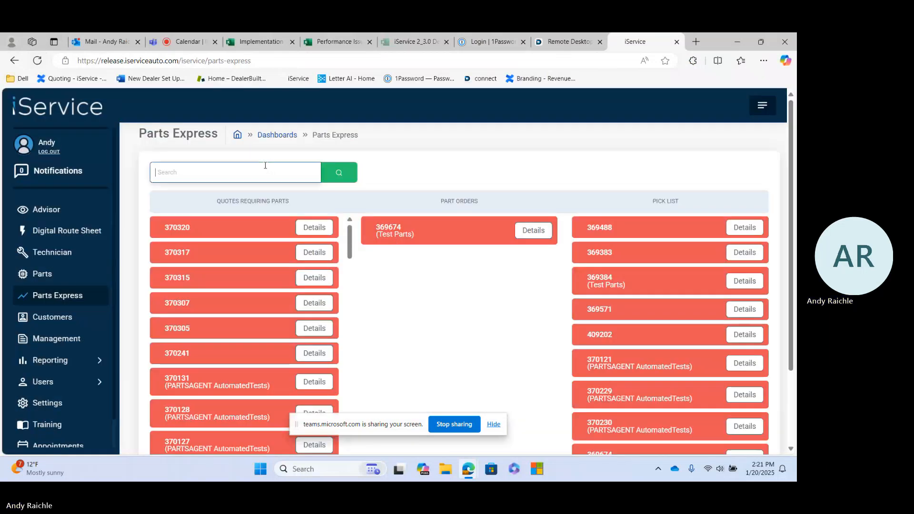
pyautogui.write('37039')
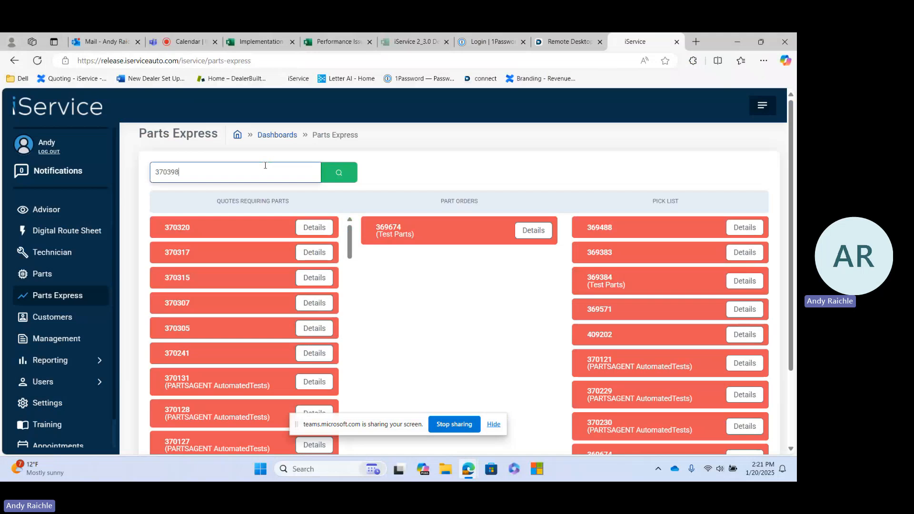
pyautogui.write('8')
pyautogui.press('Return')
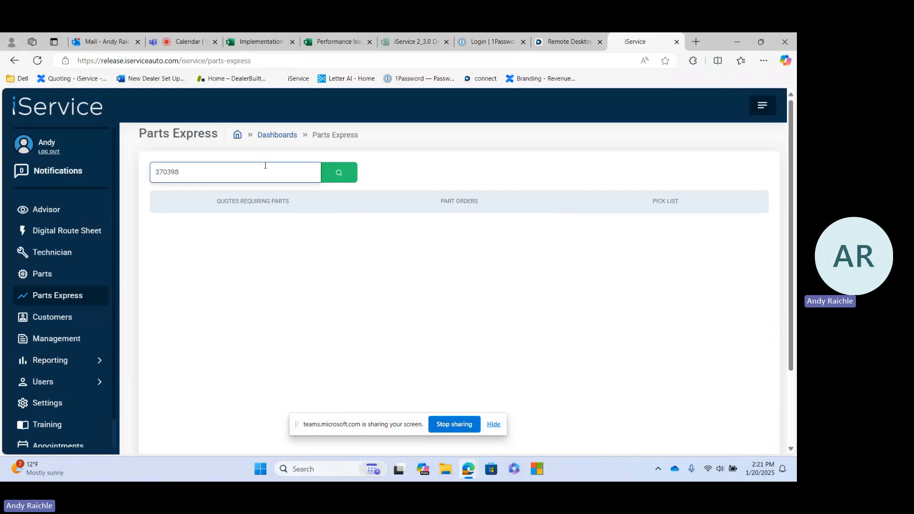
pyautogui.click(339, 172)
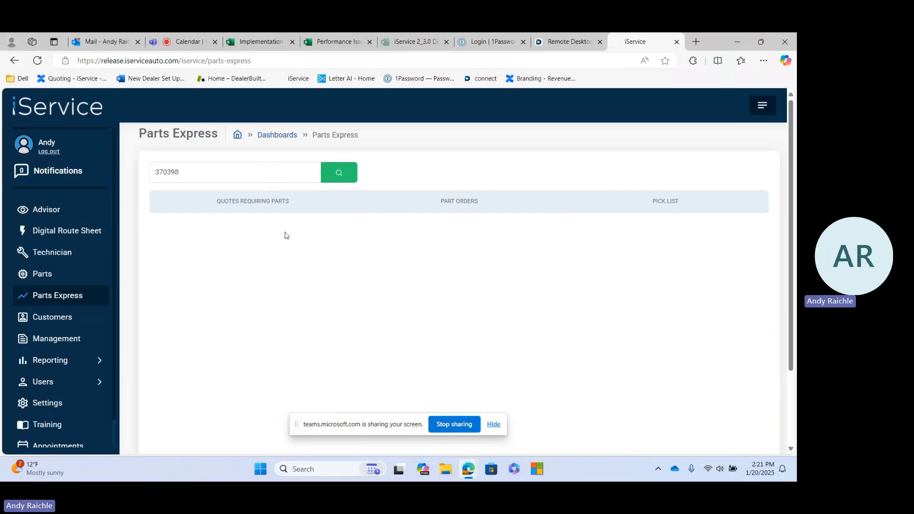
# Open the 2012 Acura Mdx's quote from the Advisor dashboard and review the parts under the additional BATT recommendation
pyautogui.click(55, 212)
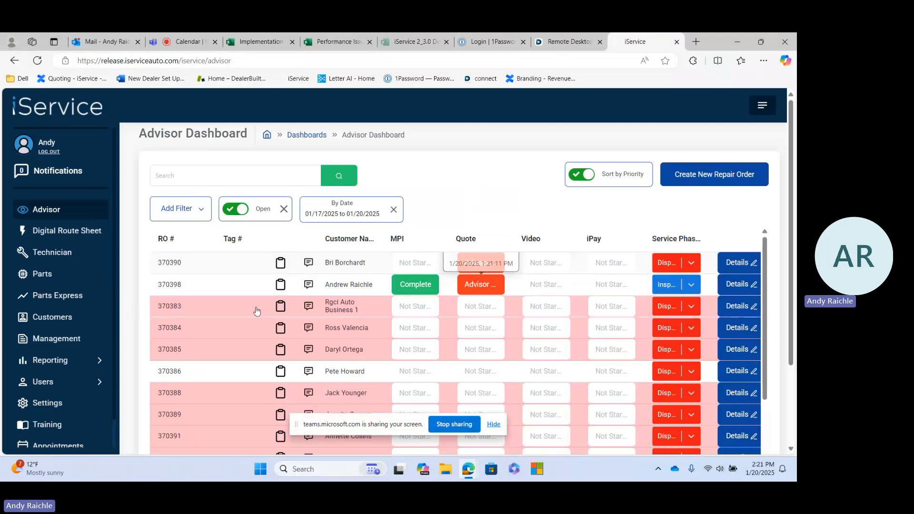
pyautogui.moveTo(198, 285)
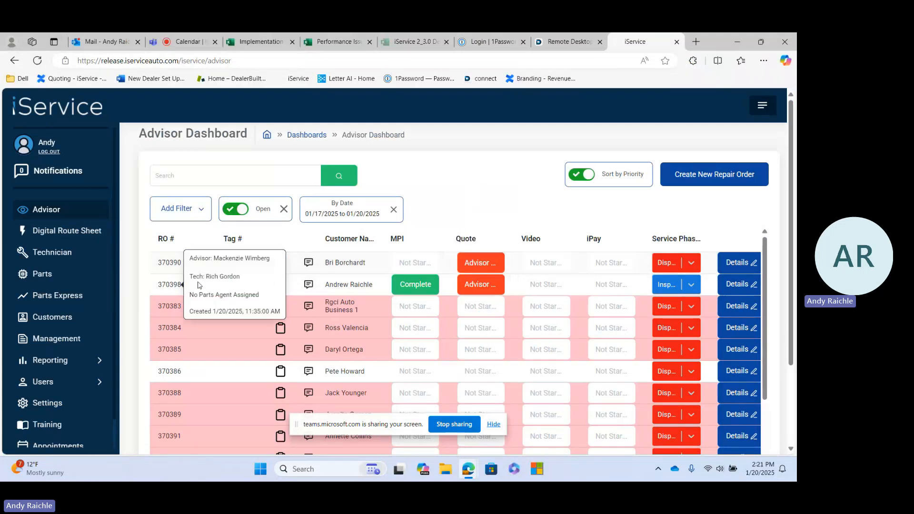
pyautogui.click(486, 285)
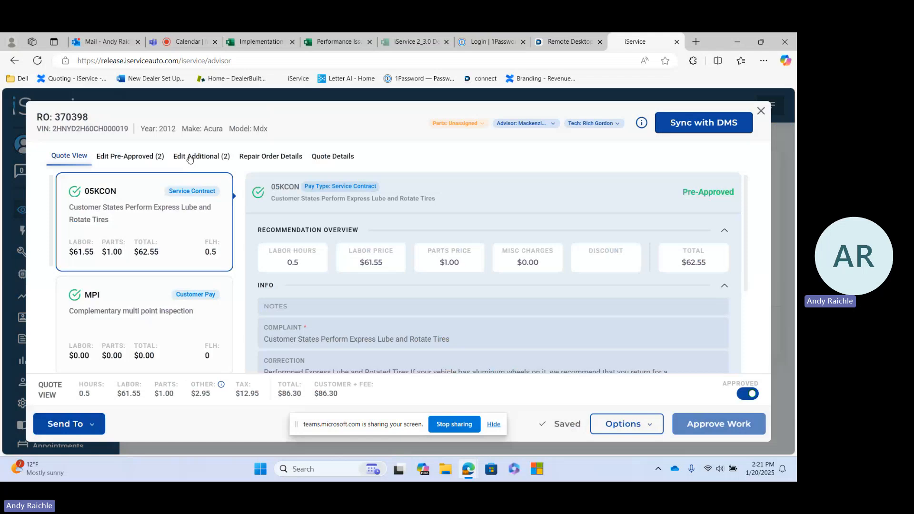
pyautogui.click(190, 158)
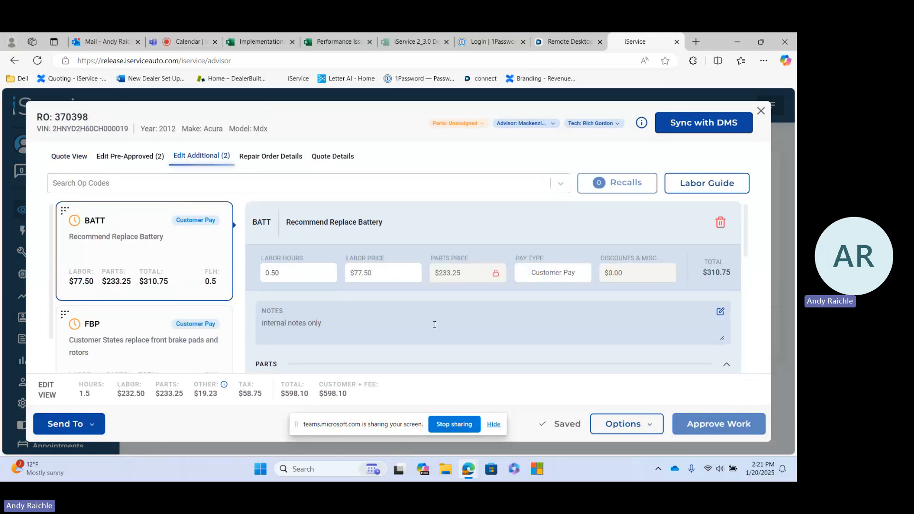
pyautogui.scroll(-2, 480, 290)
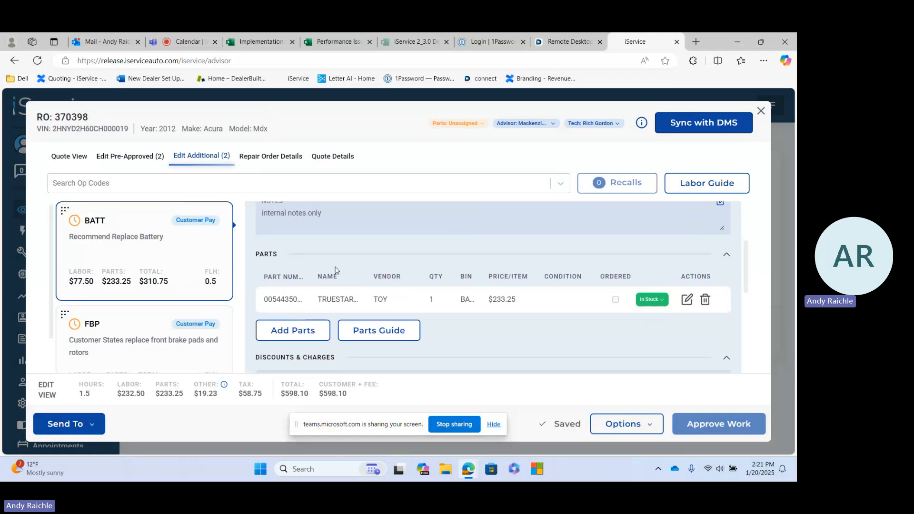
# Review the labor and parts amounts of the FBP front brake pads and rotors recommendation
pyautogui.click(130, 336)
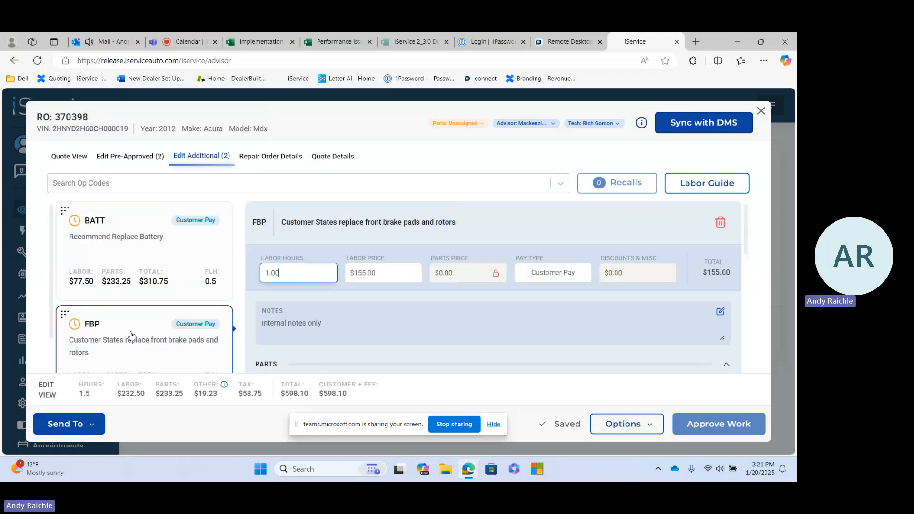
pyautogui.scroll(-4, 484, 291)
pyautogui.scroll(4, 484, 291)
pyautogui.scroll(-1, 156, 314)
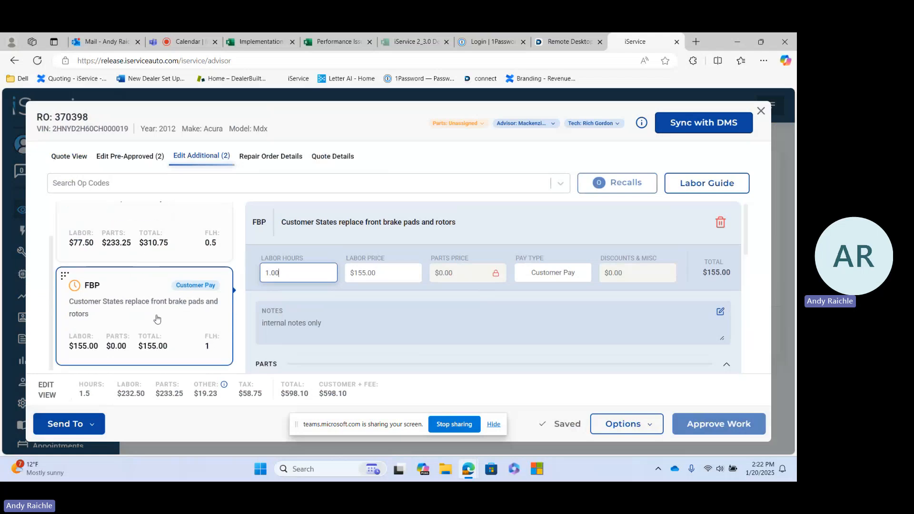
pyautogui.scroll(1, 156, 333)
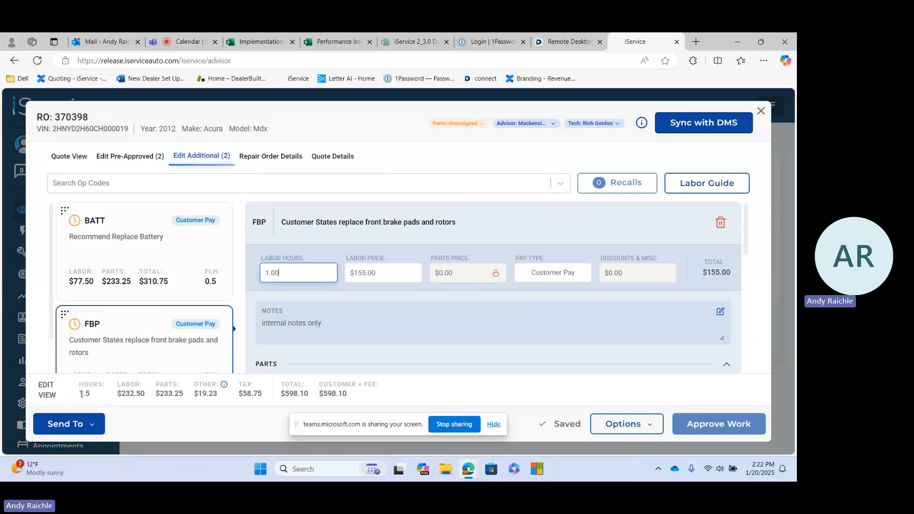
# Send the 2012 Acura Mdx's quote to the customer
pyautogui.click(73, 423)
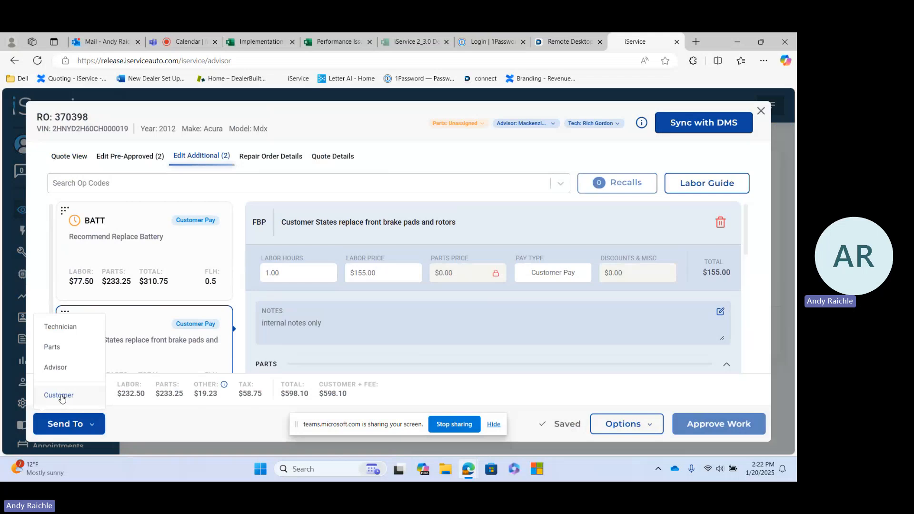
pyautogui.click(60, 396)
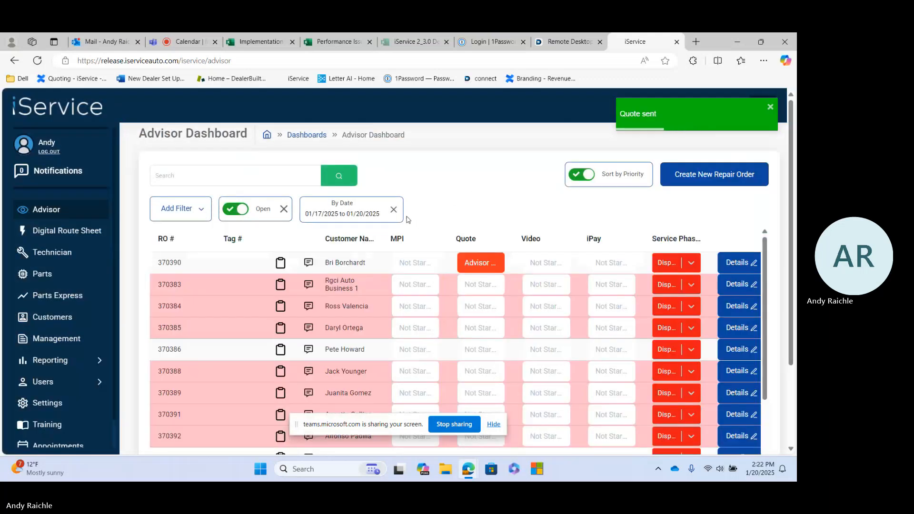
# Search the Advisor dashboard for the repair order number and check its quote status there and on the Technician dashboard
pyautogui.click(262, 174)
pyautogui.write('370398')
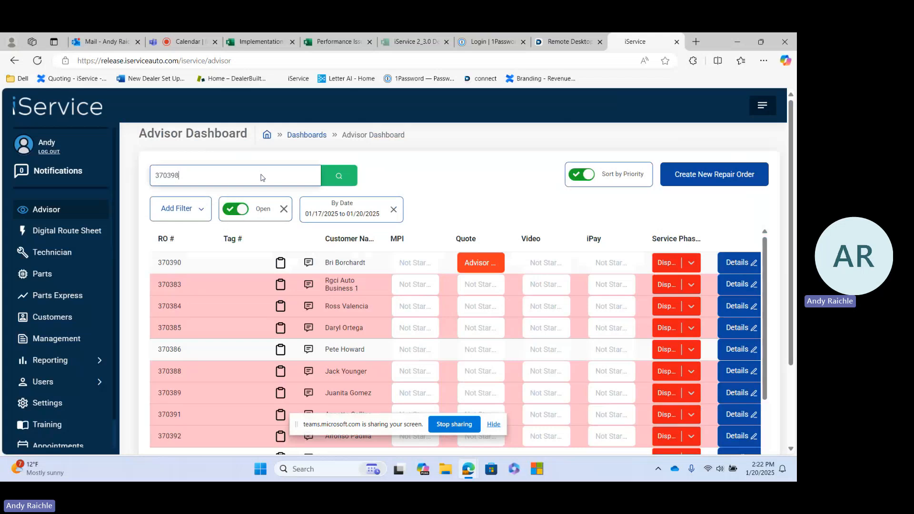
pyautogui.press('Return')
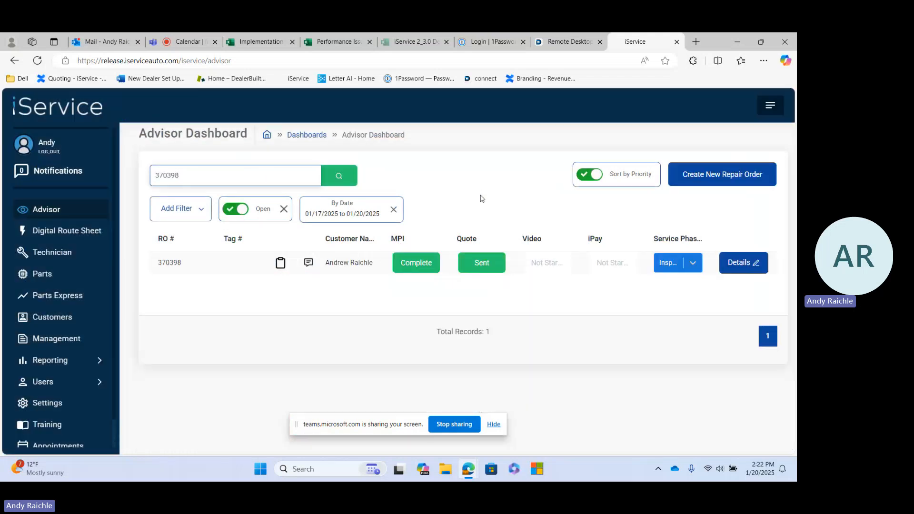
pyautogui.moveTo(482, 262)
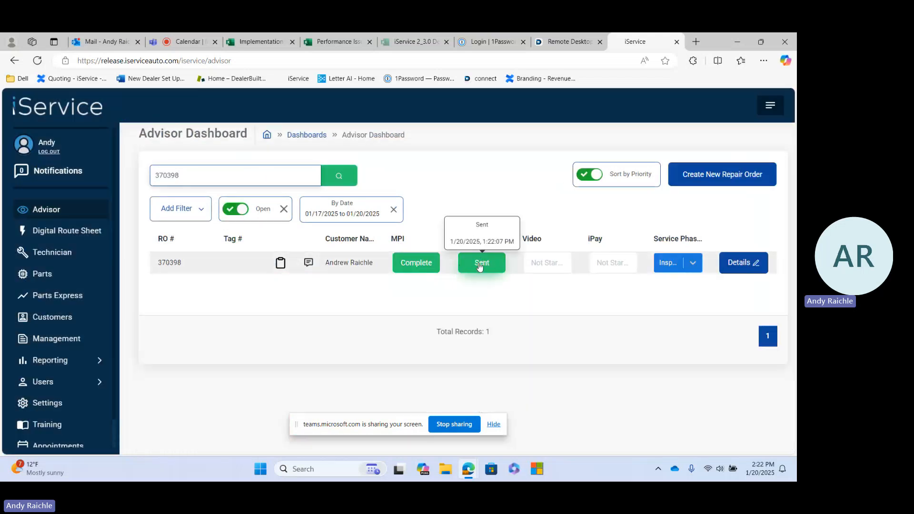
pyautogui.click(67, 258)
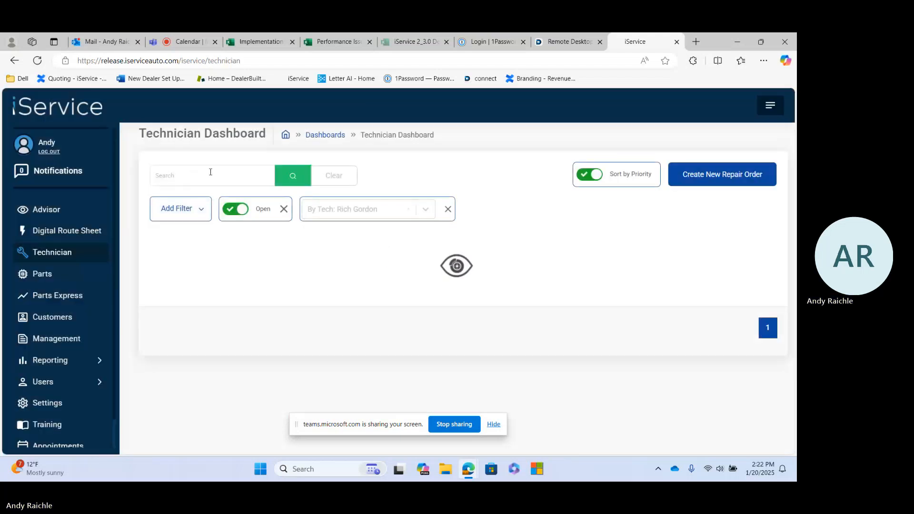
pyautogui.moveTo(508, 265)
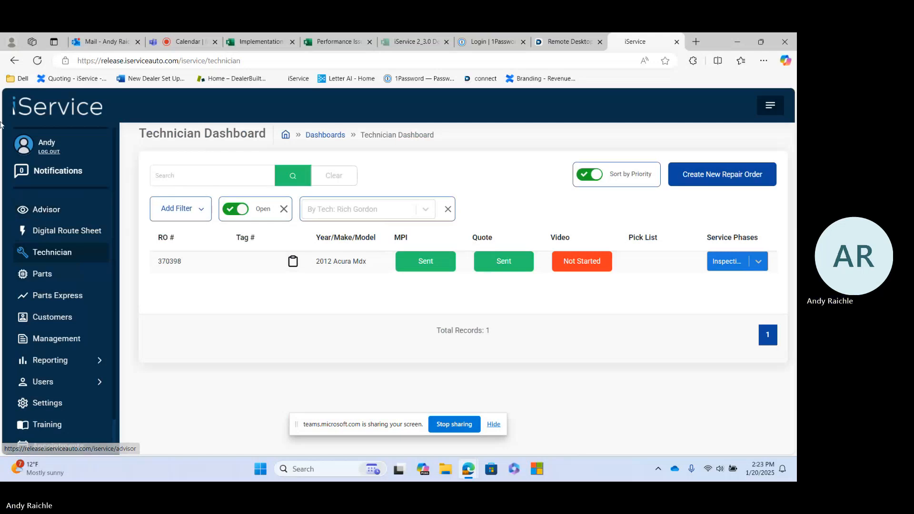
# Open the replied quote from the Advisor dashboard, review the customer's decisions on the BATT and FBP recommendations, and close it
pyautogui.click(45, 211)
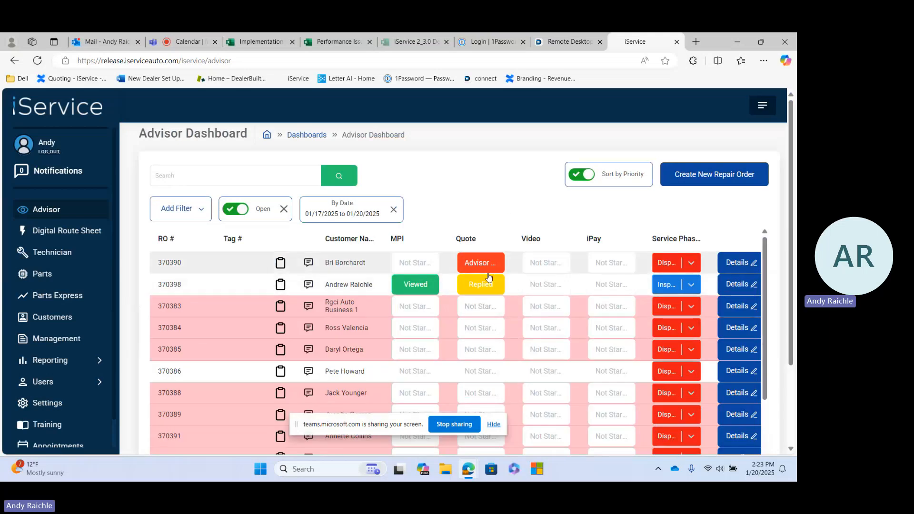
pyautogui.moveTo(464, 289)
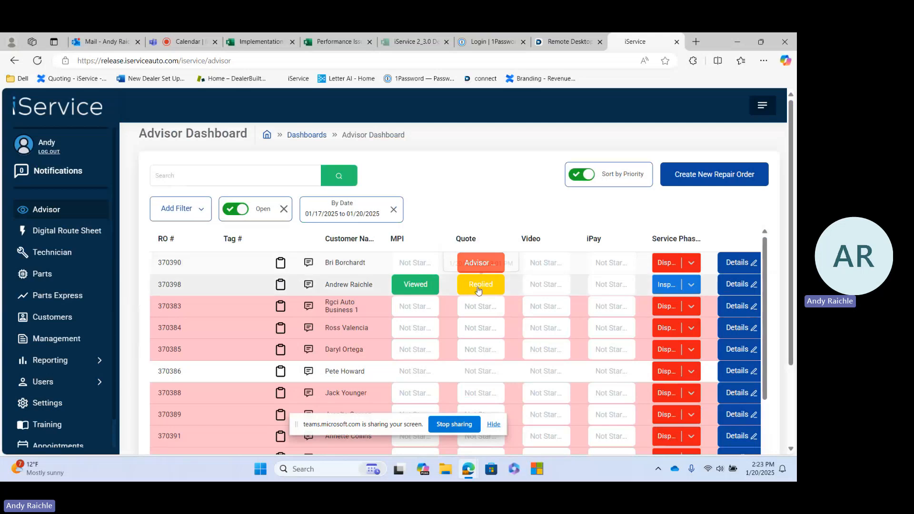
pyautogui.click(478, 289)
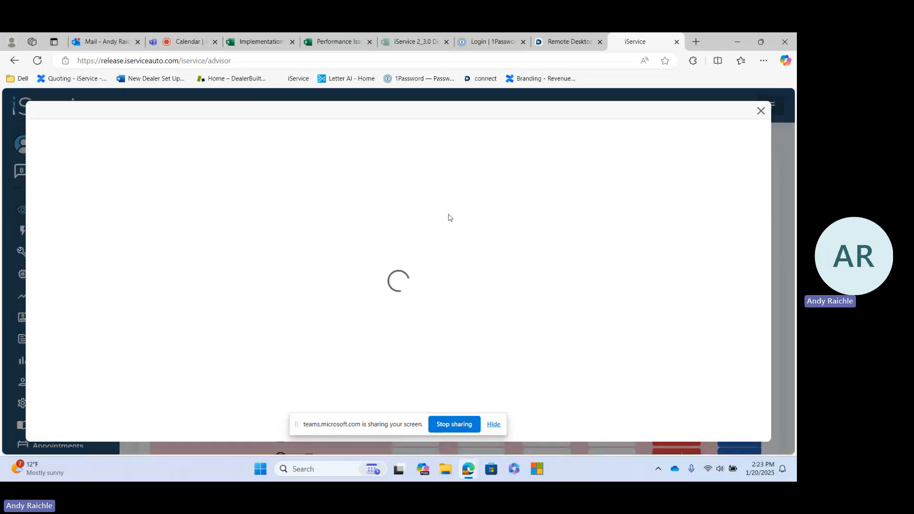
pyautogui.scroll(-2, 449, 217)
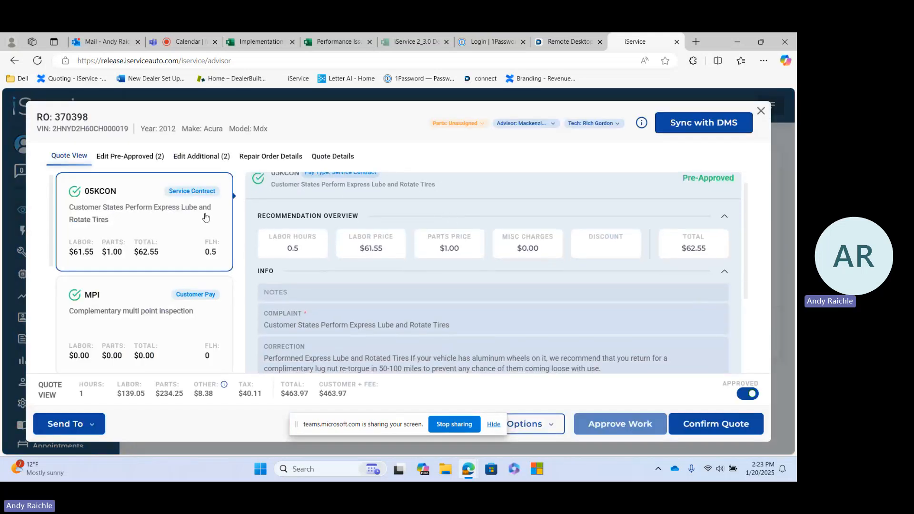
pyautogui.scroll(-2, 205, 216)
pyautogui.scroll(-2, 206, 217)
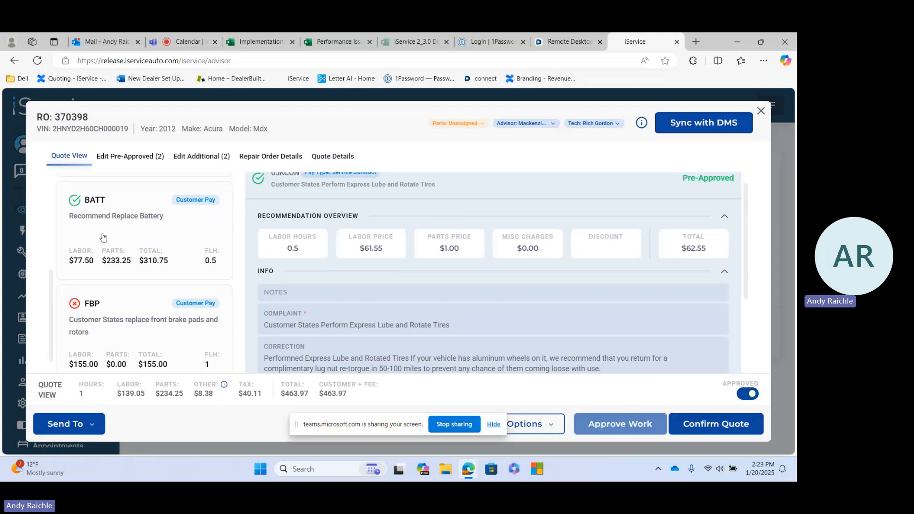
pyautogui.scroll(-1, 152, 239)
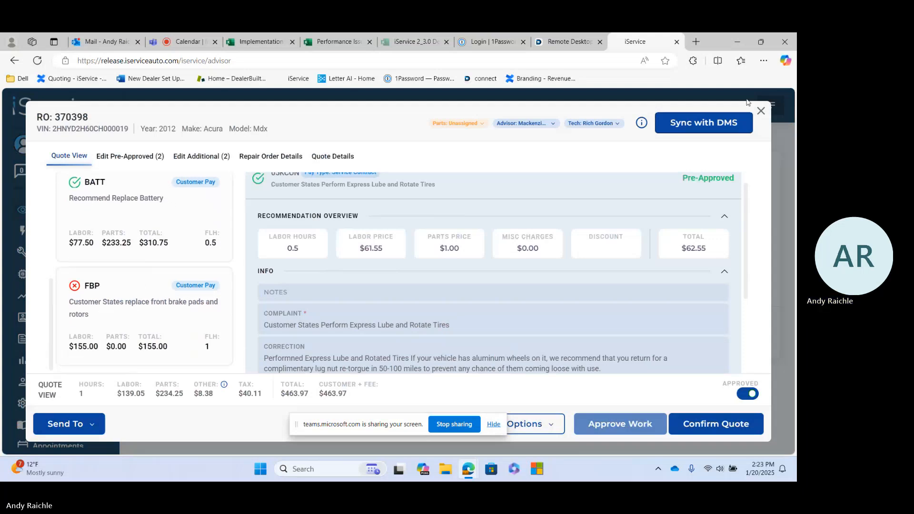
pyautogui.click(760, 110)
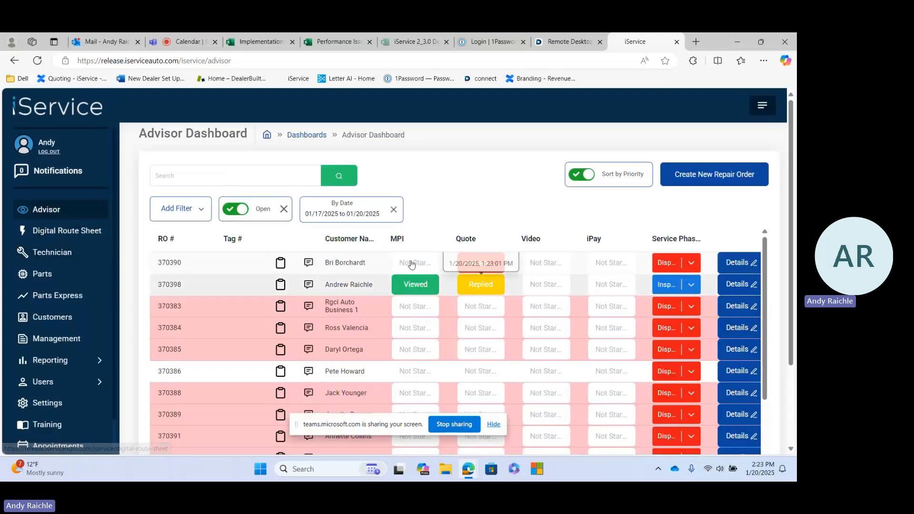
# Check the repair order on the Technician dashboard, search Parts Express for its number, and open its pick list
pyautogui.click(56, 256)
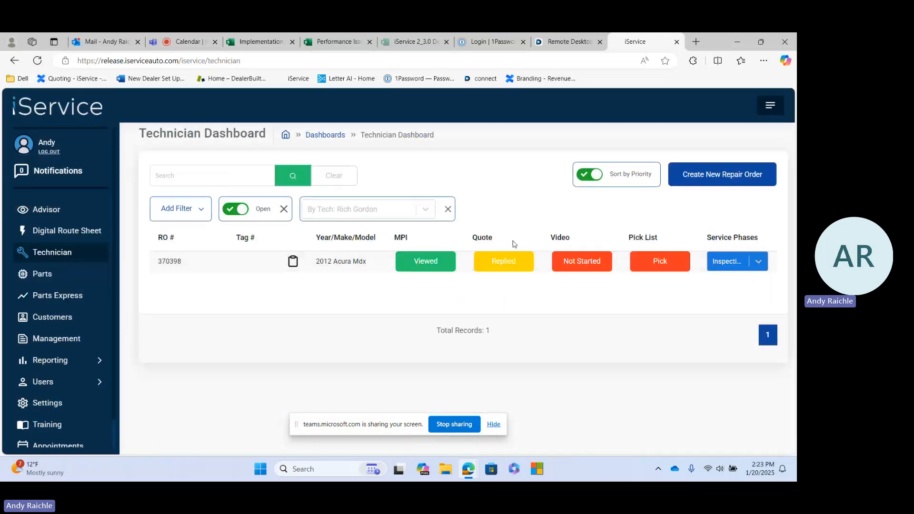
pyautogui.click(56, 297)
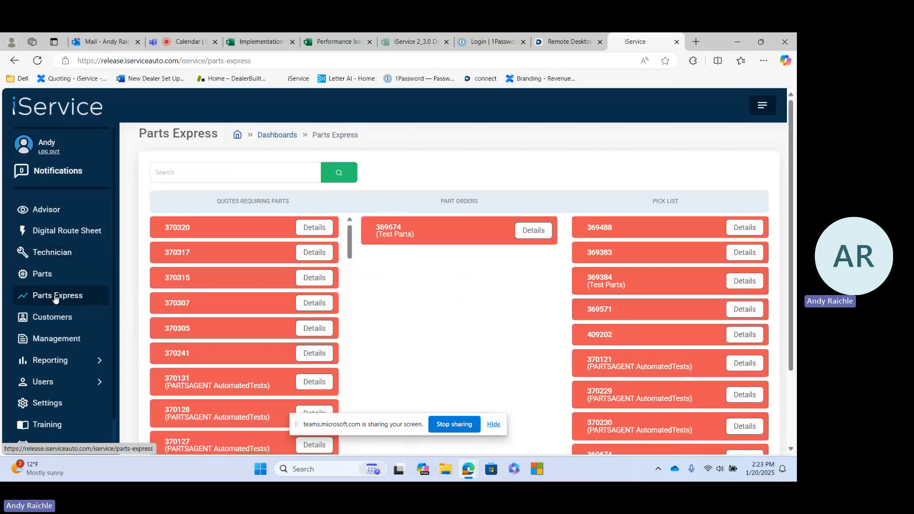
pyautogui.click(250, 179)
pyautogui.write('370398')
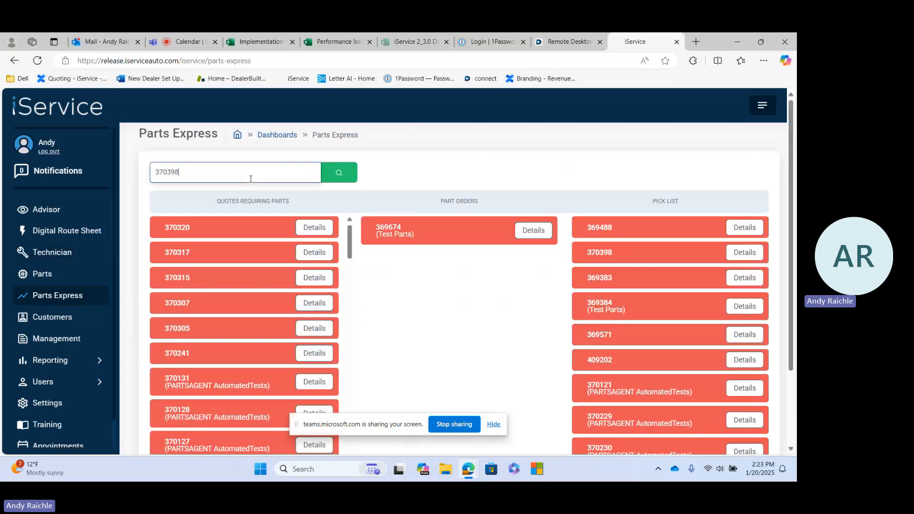
pyautogui.press('Return')
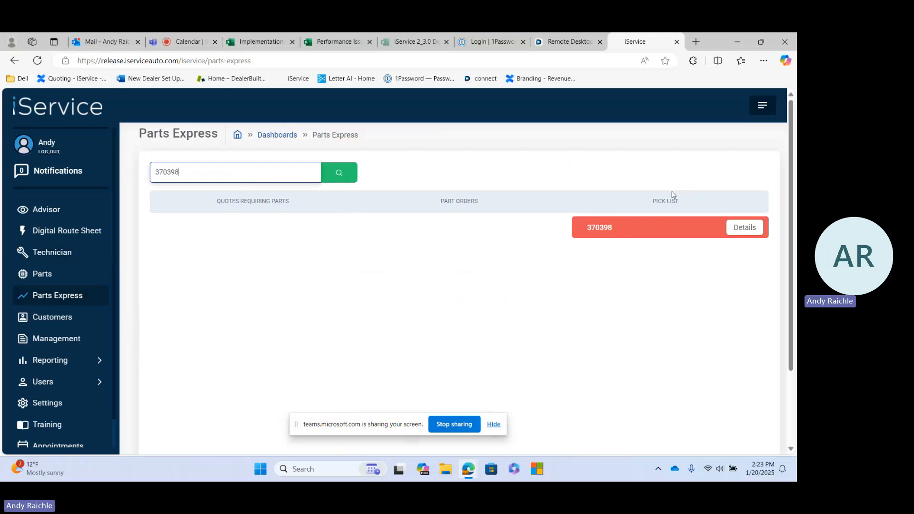
pyautogui.click(671, 229)
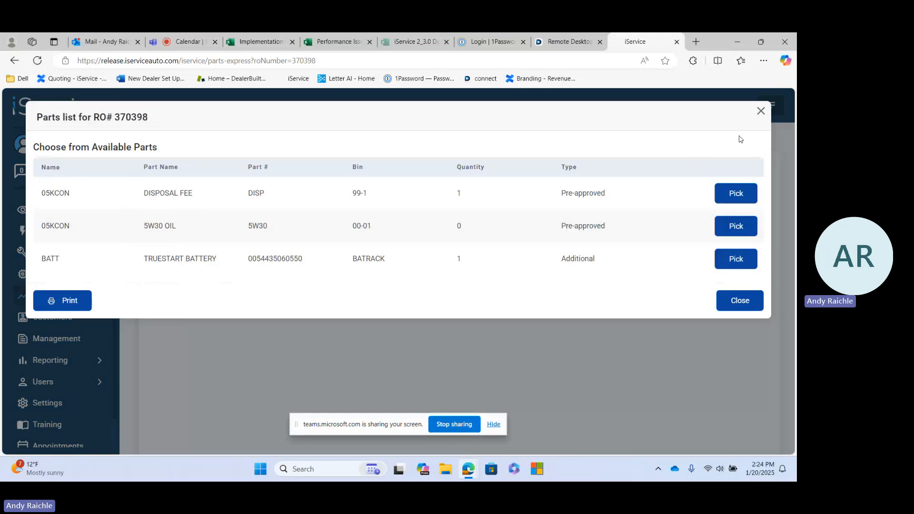
# Mark the disposal fee, 5W30 oil and TrueStart battery as picked, and close the parts list
pyautogui.click(742, 196)
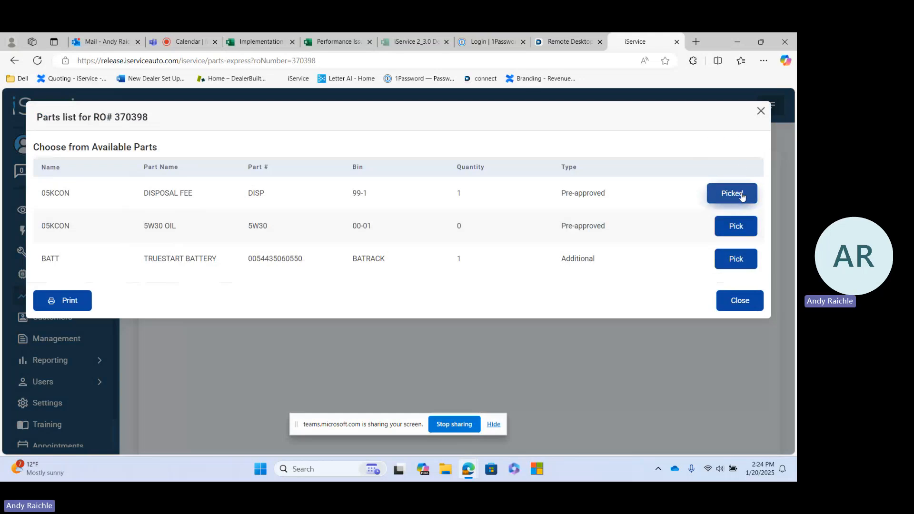
pyautogui.click(731, 227)
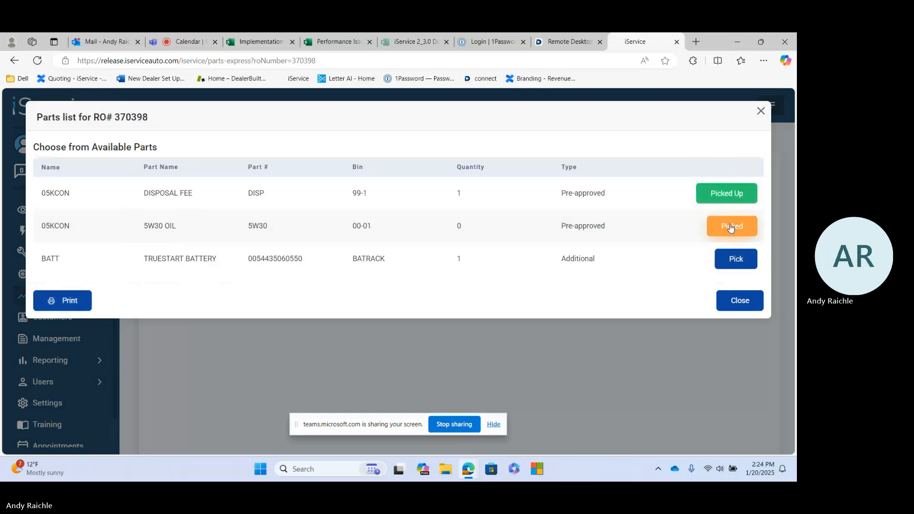
pyautogui.click(735, 258)
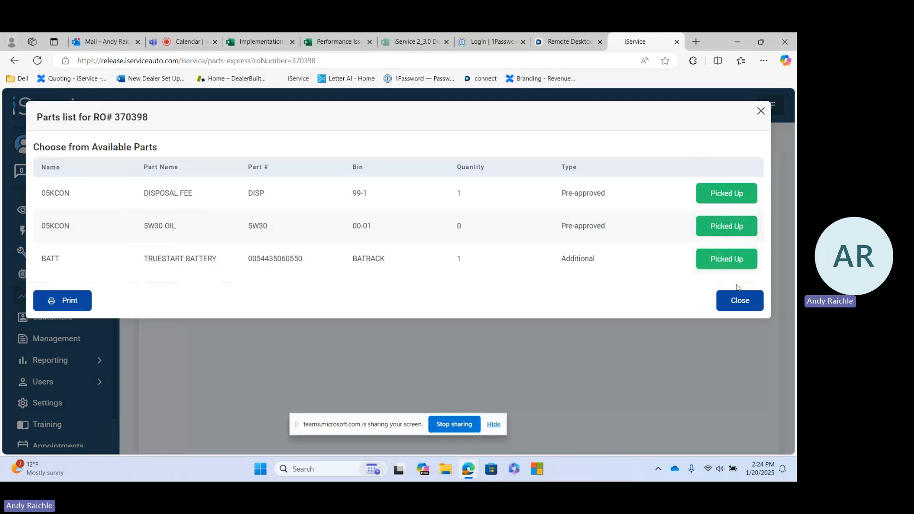
pyautogui.click(739, 305)
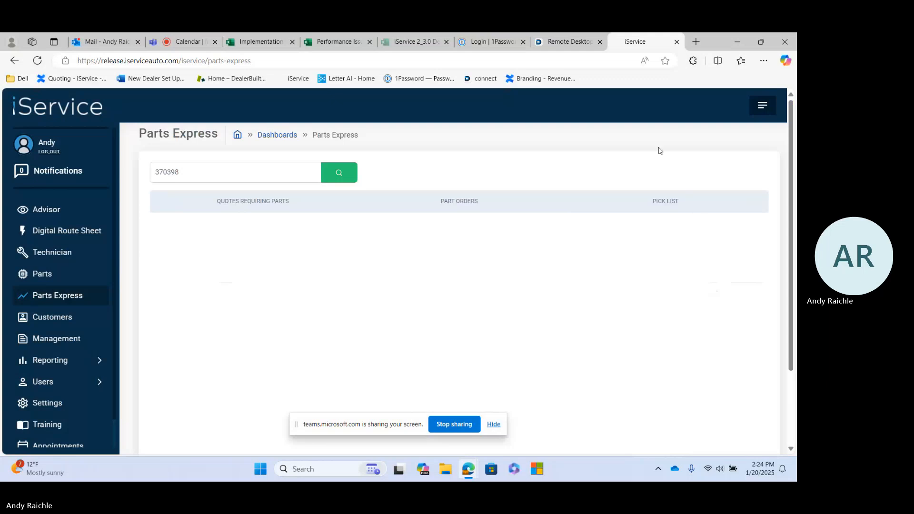
# Switch to Lightyear, open the repair order's estimates, and review the status of the battery and front brake estimates
pyautogui.click(490, 43)
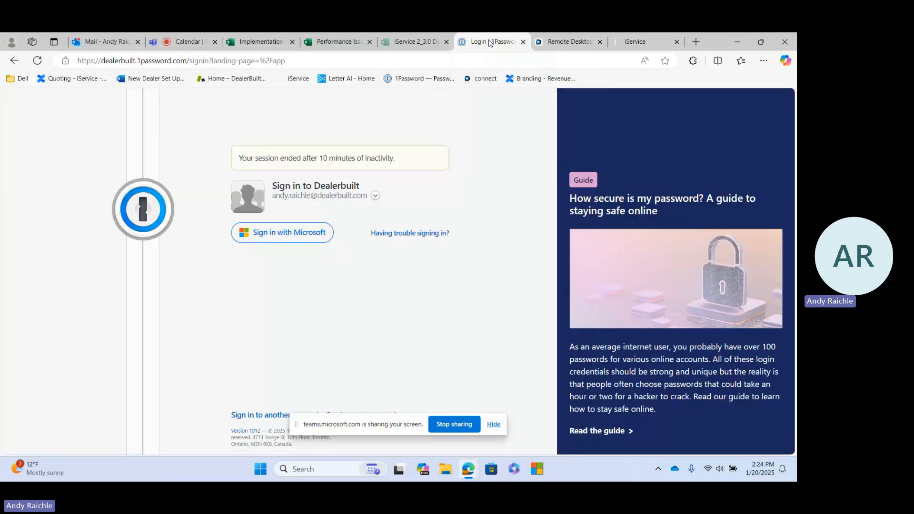
pyautogui.click(585, 48)
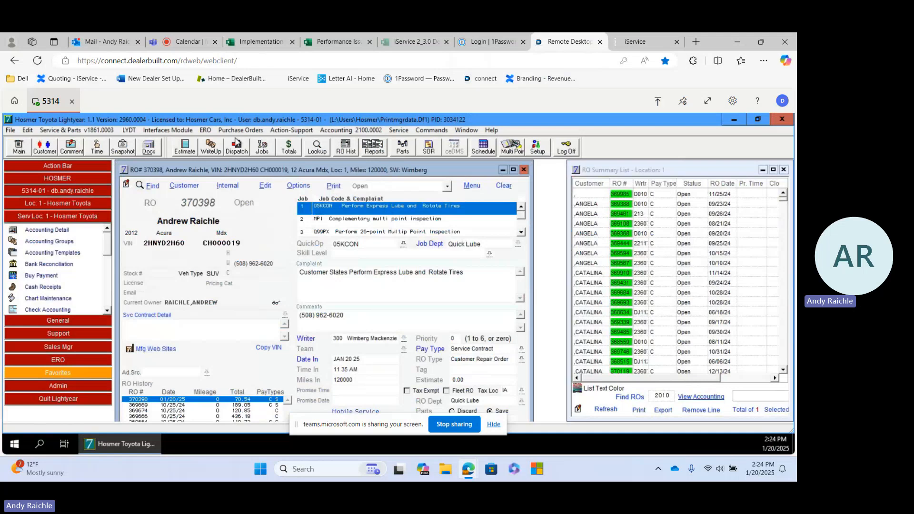
pyautogui.click(183, 148)
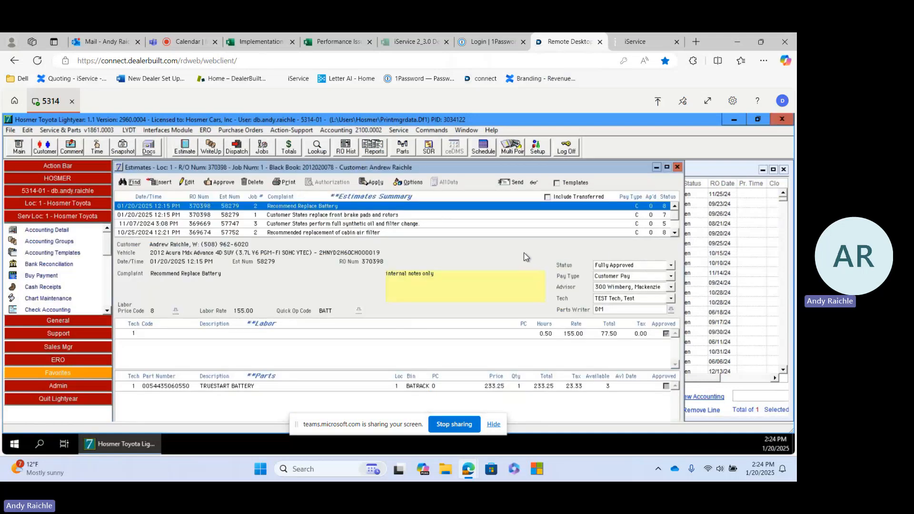
pyautogui.click(348, 217)
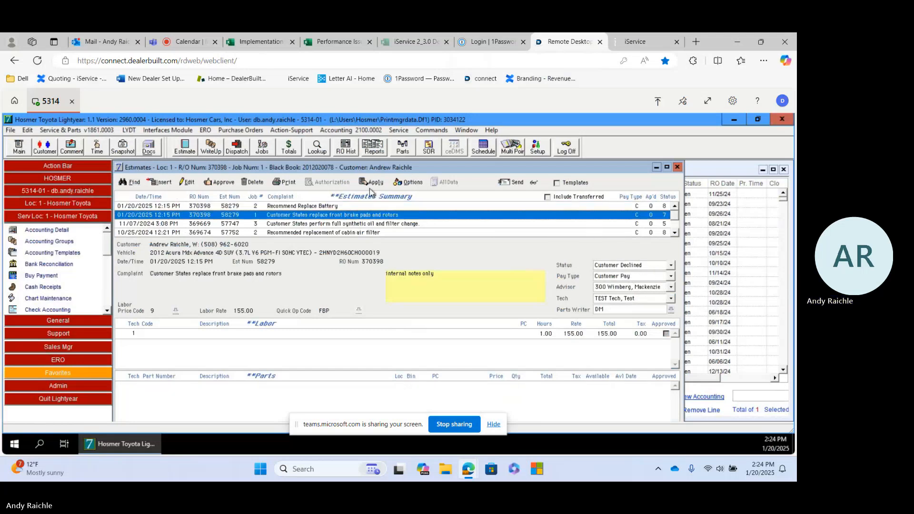
# Approve the labor and the TrueStart battery part on the Recommend Replace Battery estimate and save the approval
pyautogui.click(320, 207)
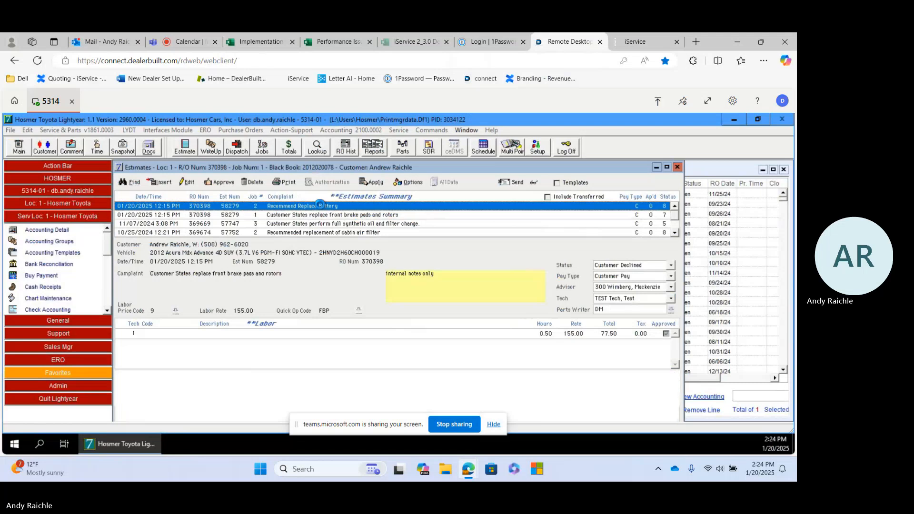
pyautogui.click(217, 183)
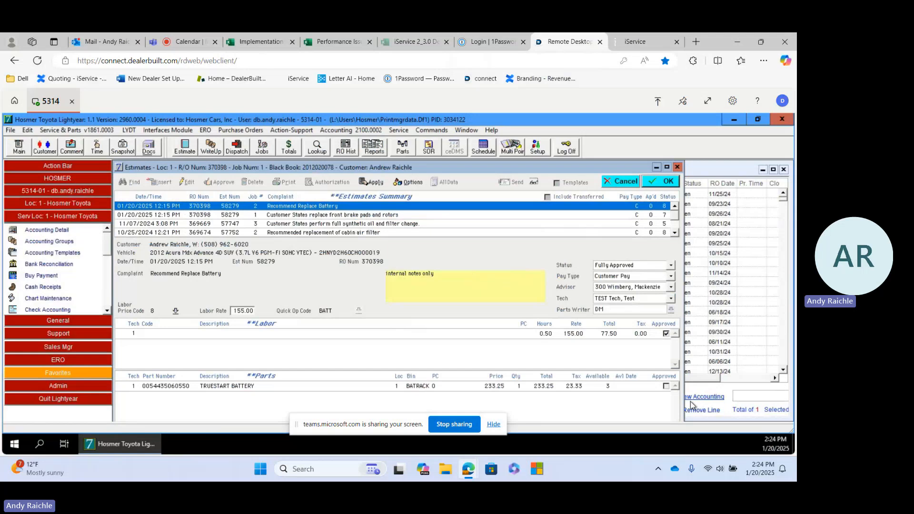
pyautogui.click(666, 386)
pyautogui.click(665, 182)
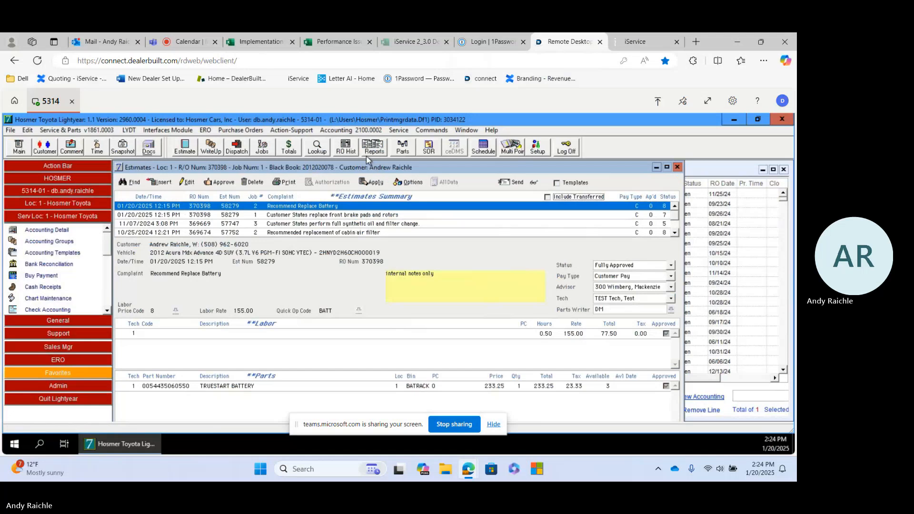
# Apply the battery estimate to the 2025-01-20 repair order as a new job
pyautogui.click(376, 183)
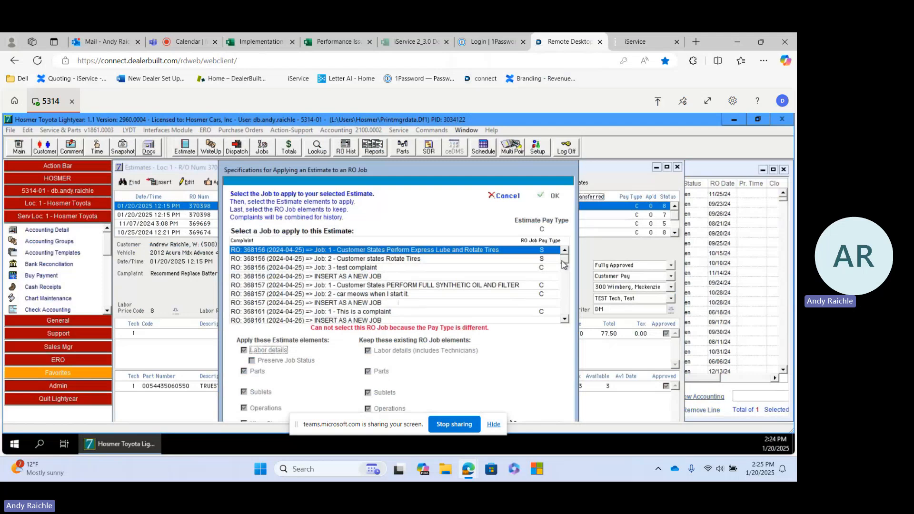
pyautogui.moveTo(563, 265); pyautogui.dragTo(569, 316)
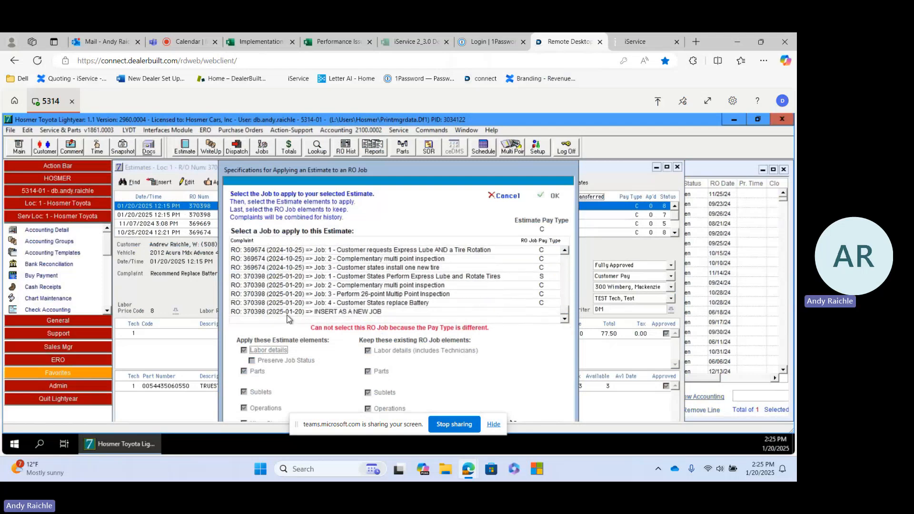
pyautogui.click(348, 314)
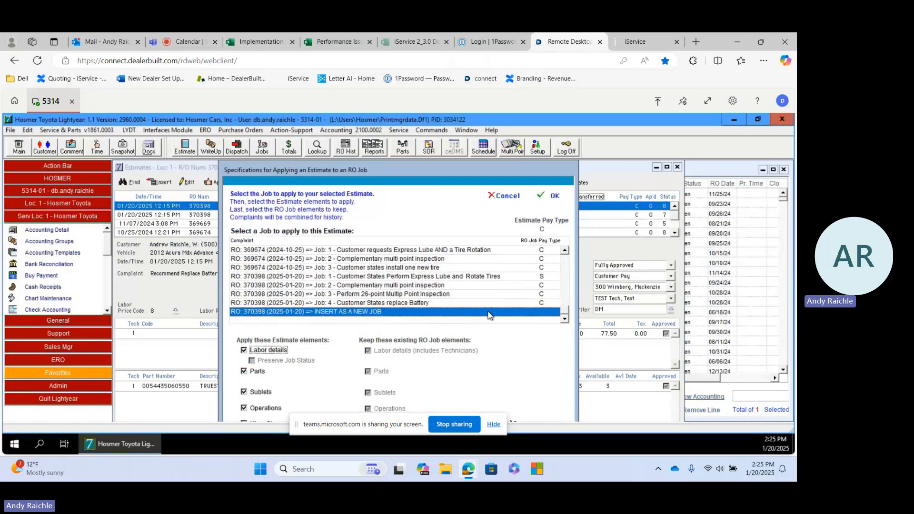
pyautogui.click(553, 196)
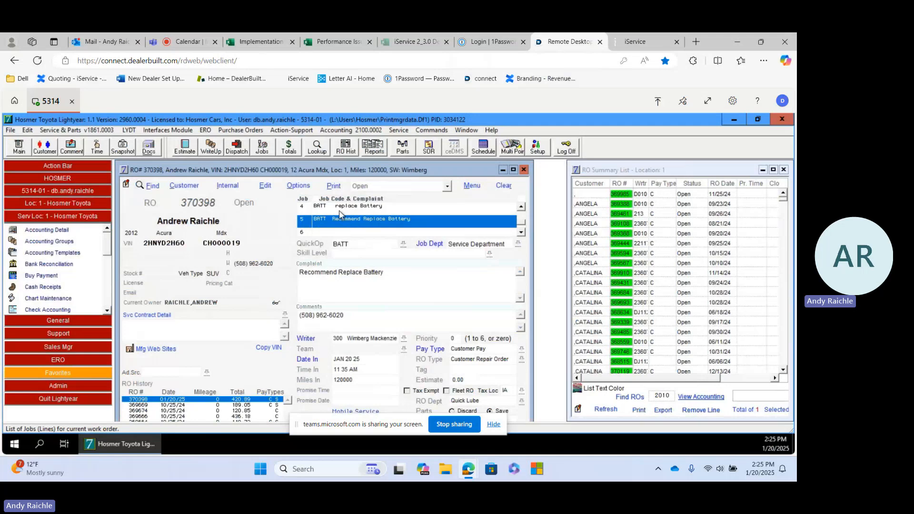
# Open the repair order's estimates, include transferred ones to review the Recommend Replace Battery estimate, and close the estimates
pyautogui.click(185, 147)
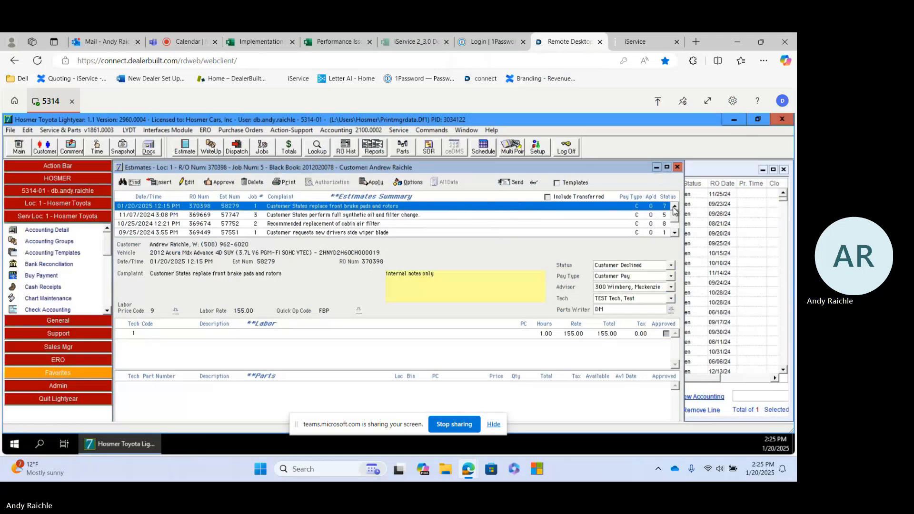
pyautogui.click(547, 197)
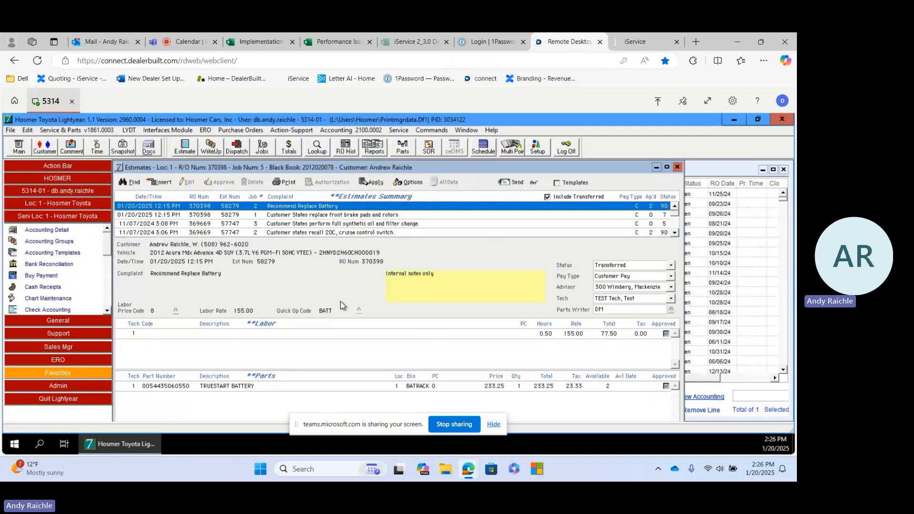
pyautogui.click(678, 167)
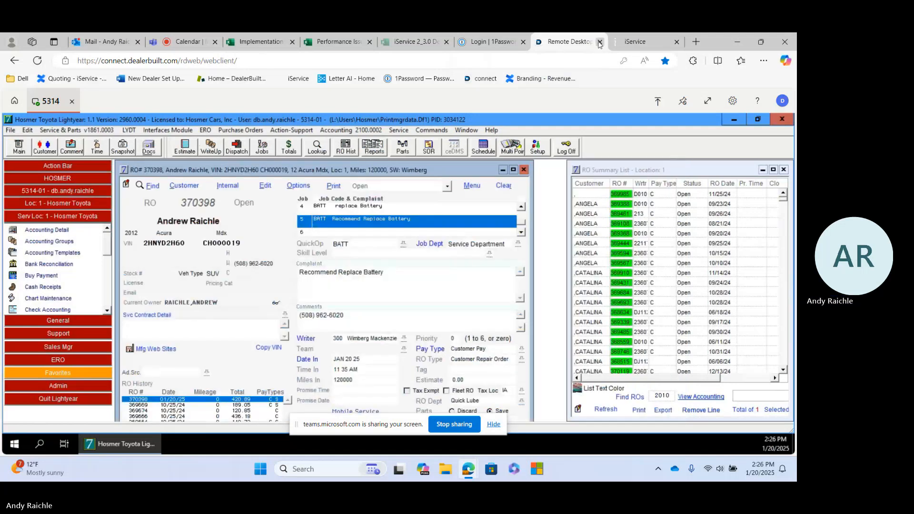
pyautogui.moveTo(634, 40)
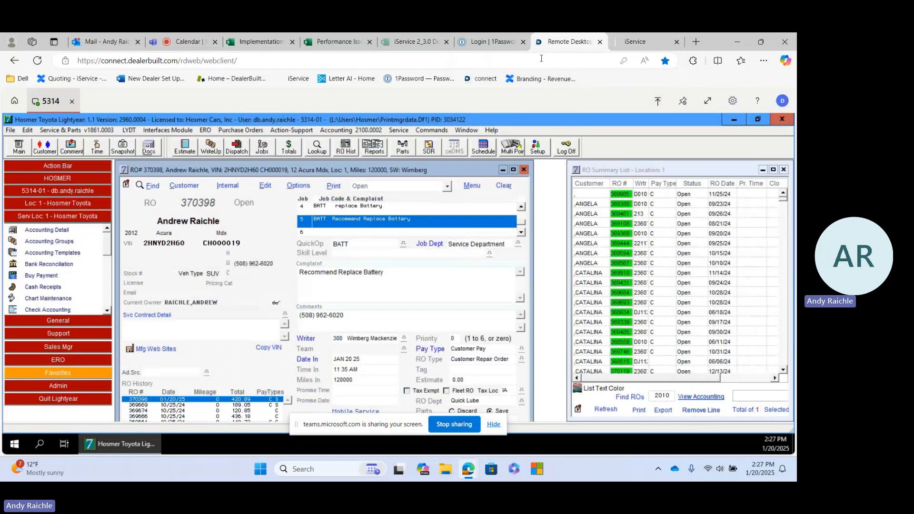
pyautogui.click(183, 43)
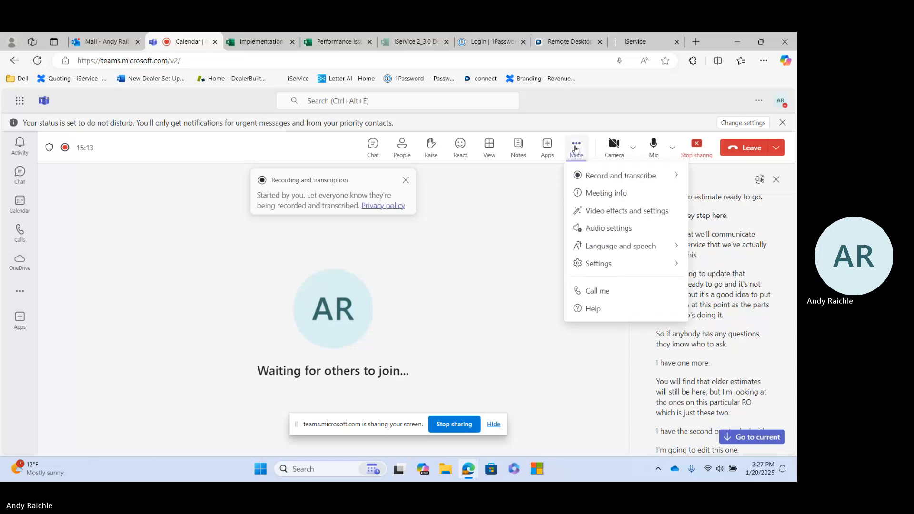
pyautogui.click(576, 150)
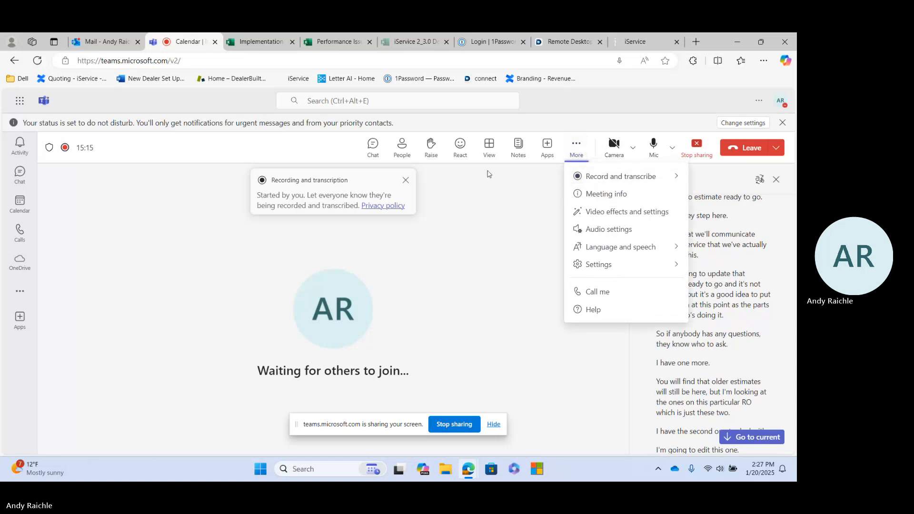
pyautogui.click(592, 178)
pyautogui.click(511, 182)
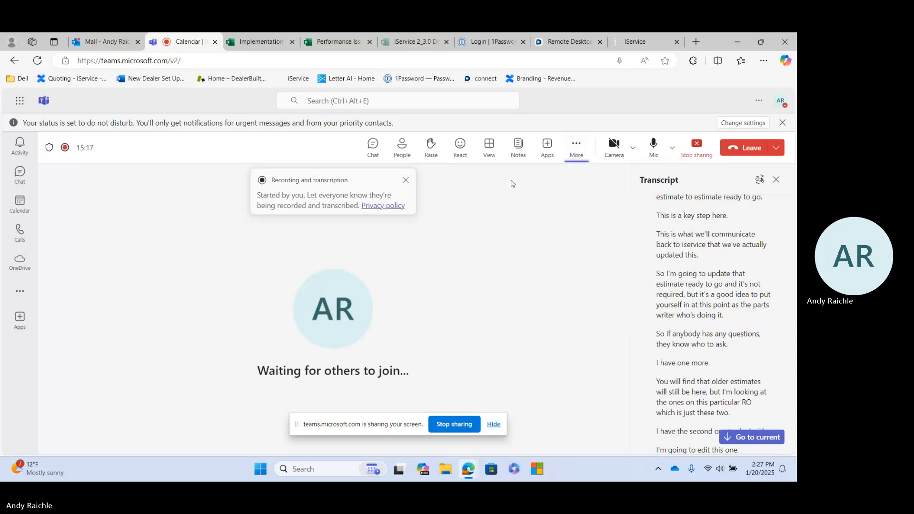